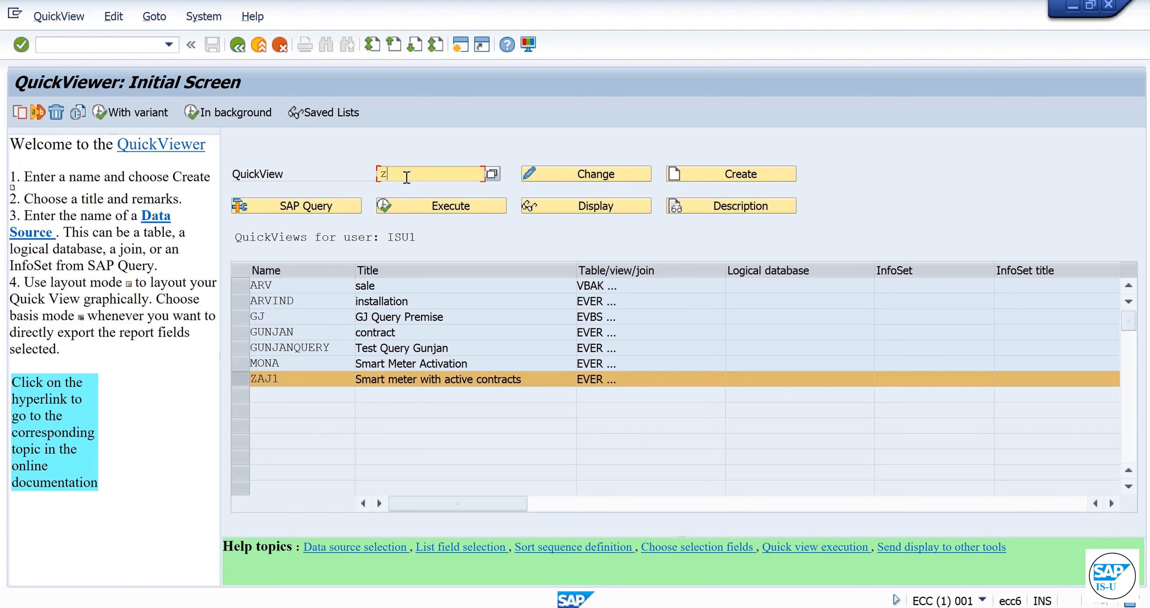
Create a new QuickView named ZAJ_QUERY1
{"action": "type", "text": "aj"}
{"action": "key", "text": "BackSpace"}
{"action": "key", "text": "BackSpace"}
{"action": "key", "text": "BackSpace"}
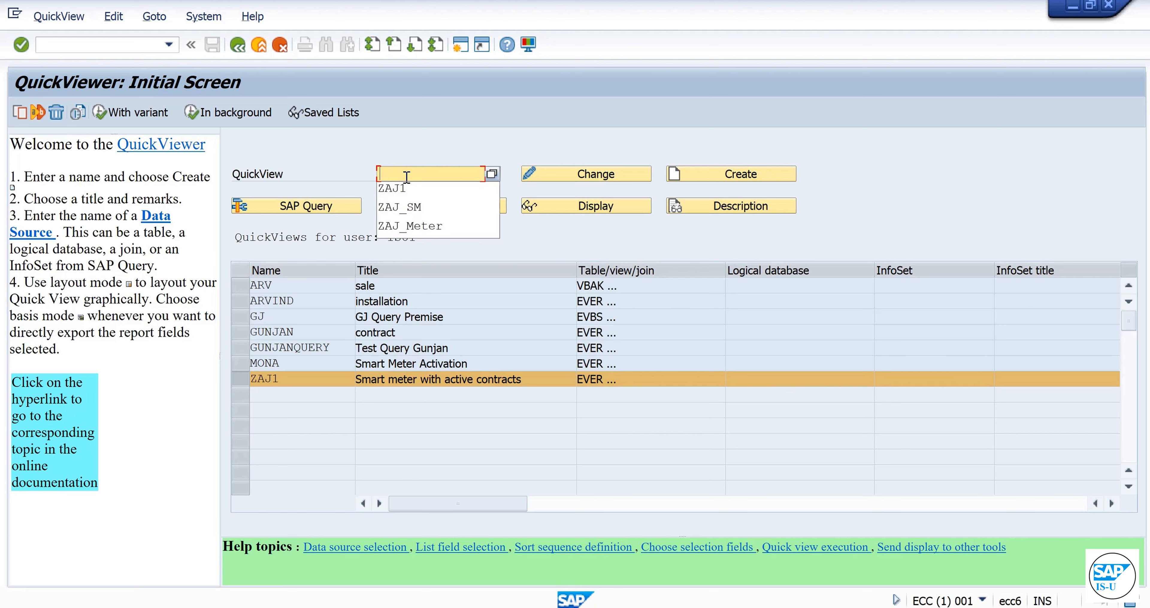
{"action": "type", "text": "ZAJ_"}
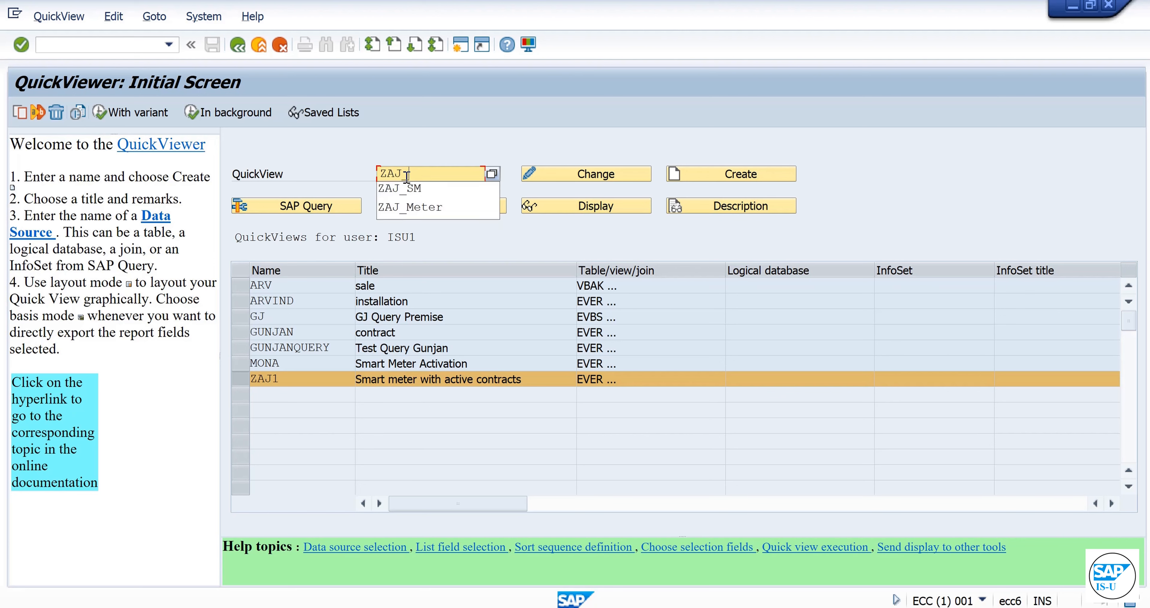
{"action": "type", "text": "QUERY1"}
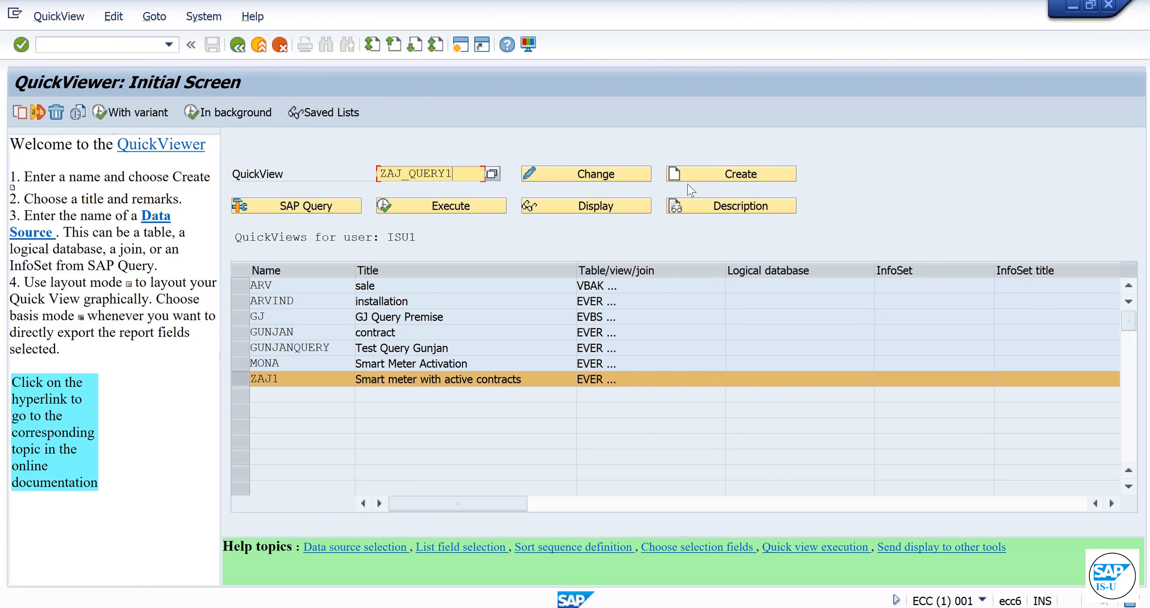
{"action": "left_click", "coordinate": [723, 181]}
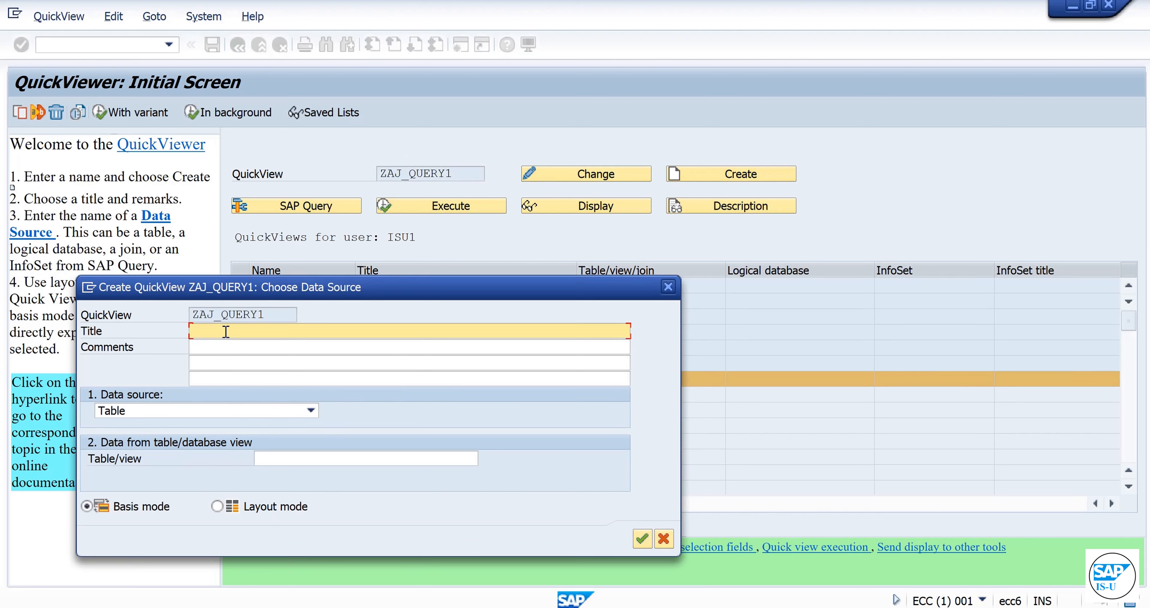
Title the QuickView "Active Contracts With Installed Meters" and choose Table join as its data source, keeping Basis mode
{"action": "type", "text": "Active Contracts With Installe"}
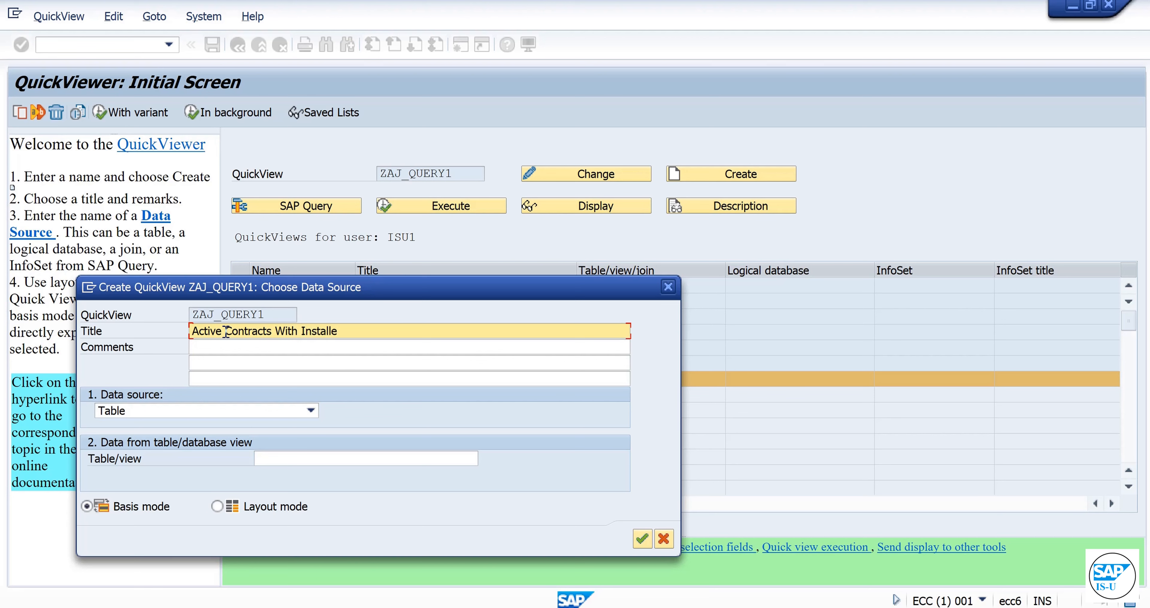
{"action": "type", "text": "d Meters"}
{"action": "left_click", "coordinate": [311, 412]}
{"action": "left_click", "coordinate": [188, 440]}
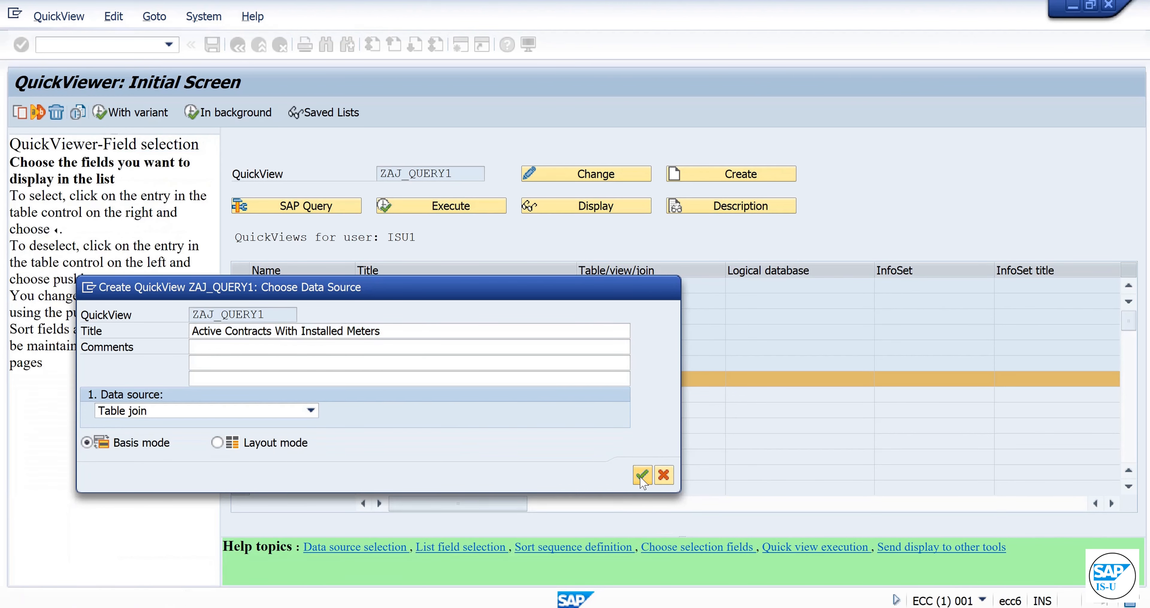
{"action": "left_click", "coordinate": [643, 474]}
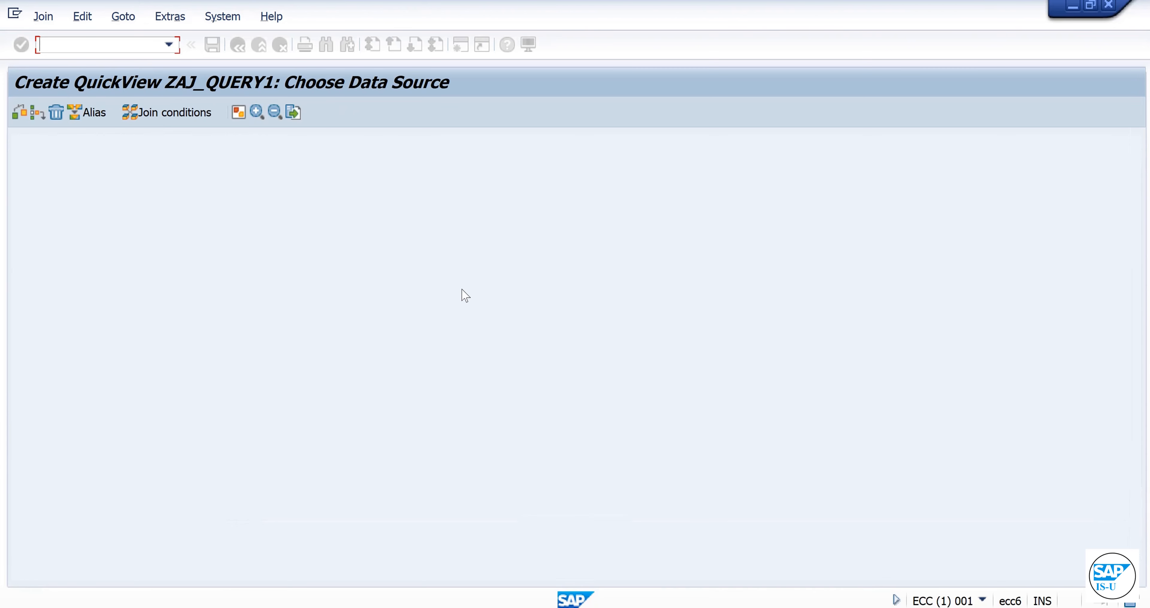
Insert the tables EVER and EASTL into the table join
{"action": "left_click", "coordinate": [37, 113]}
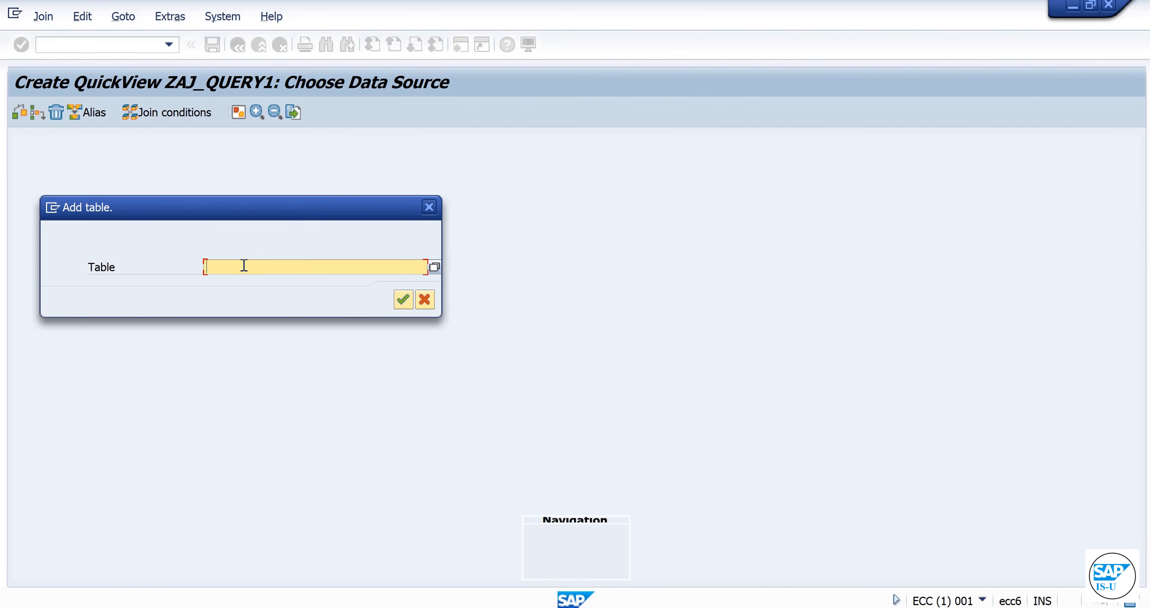
{"action": "type", "text": "EKKO"}
{"action": "key", "text": "Return"}
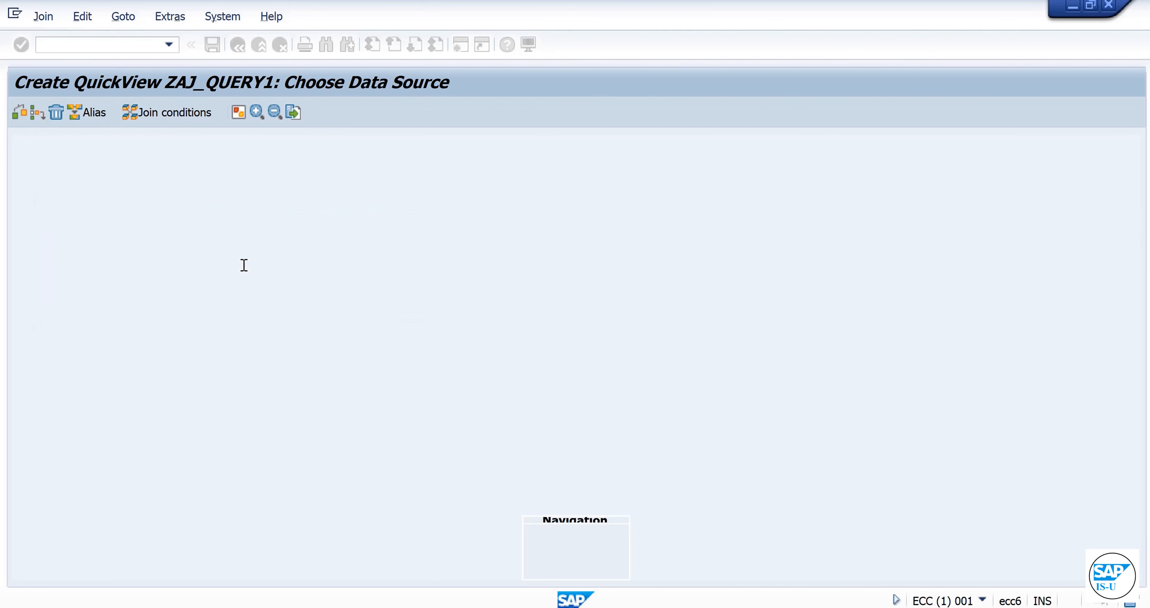
{"action": "left_click", "coordinate": [38, 117]}
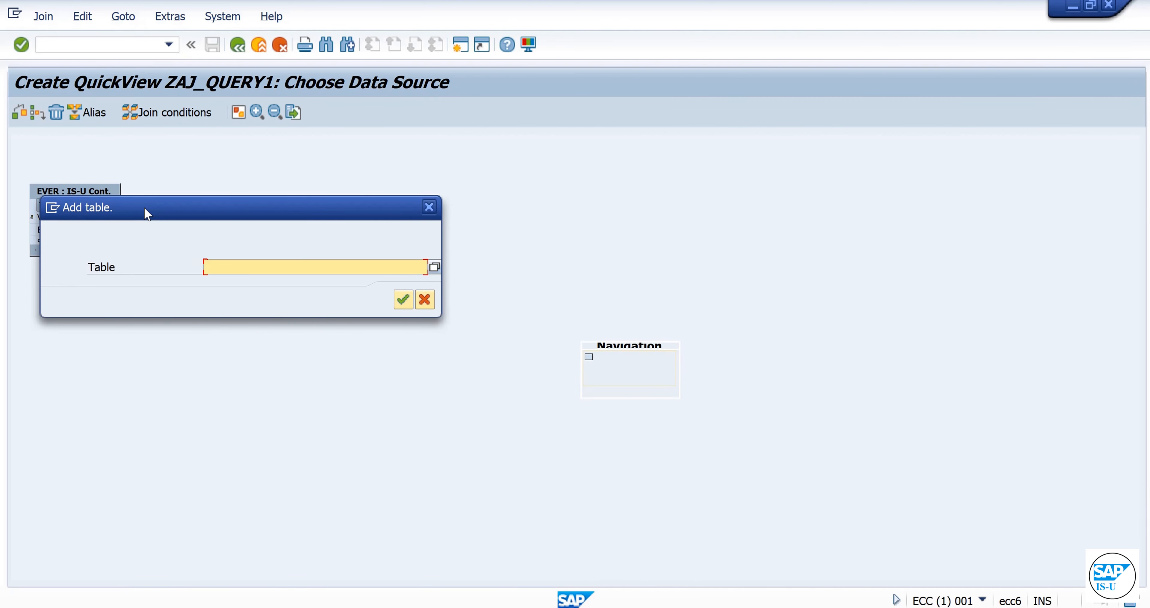
{"action": "type", "text": "EAT"}
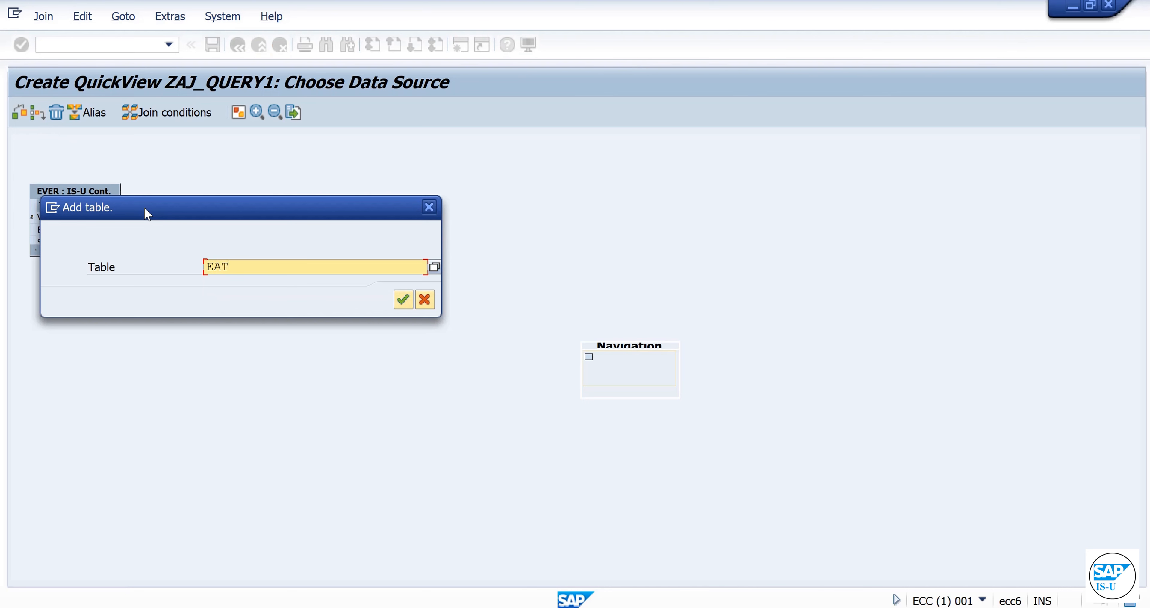
{"action": "key", "text": "BackSpace"}
{"action": "type", "text": "STL"}
{"action": "left_click", "coordinate": [403, 299]}
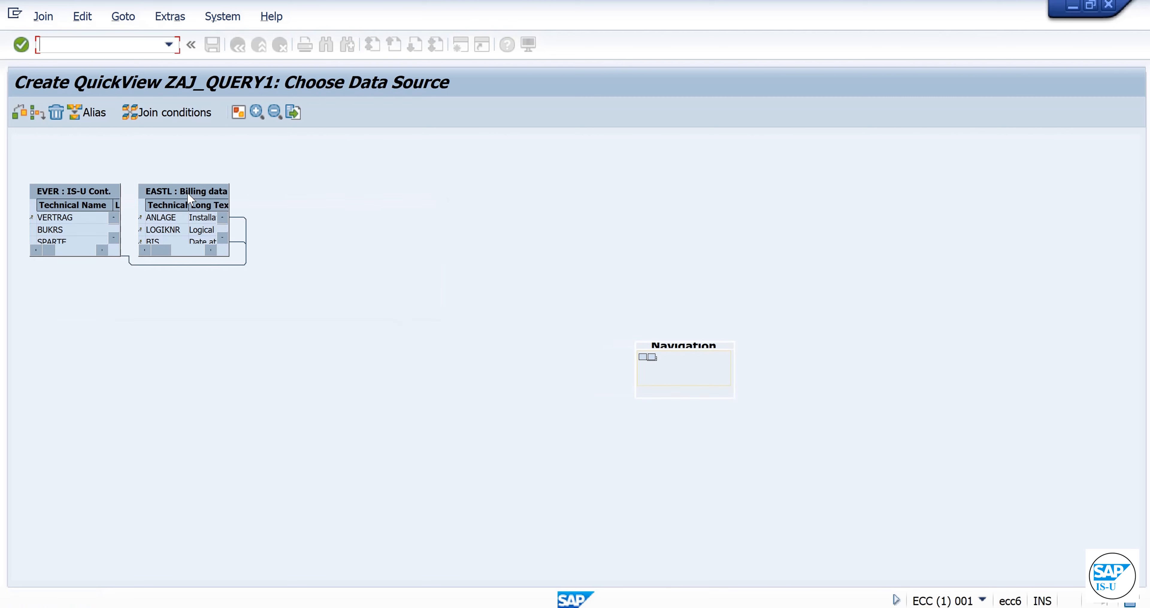
Move the EASTL table well apart from EVER and lengthen both table boxes to expose more fields
{"action": "left_click", "coordinate": [190, 187]}
{"action": "left_click_drag", "start_coordinate": [189, 186], "coordinate": [456, 186]}
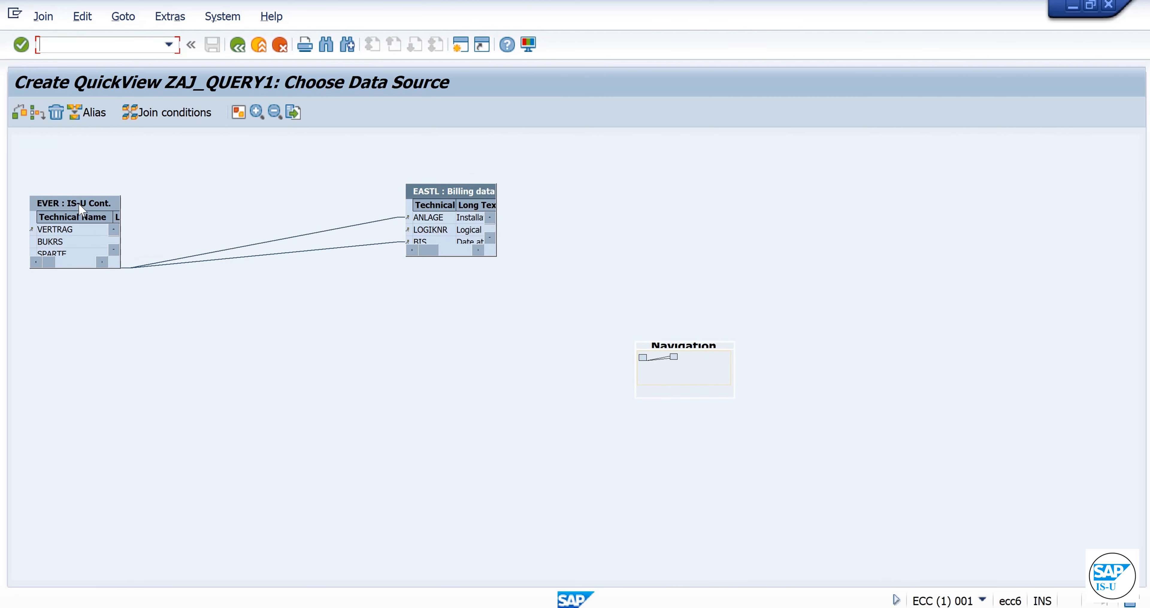
{"action": "left_click_drag", "start_coordinate": [74, 260], "coordinate": [72, 453]}
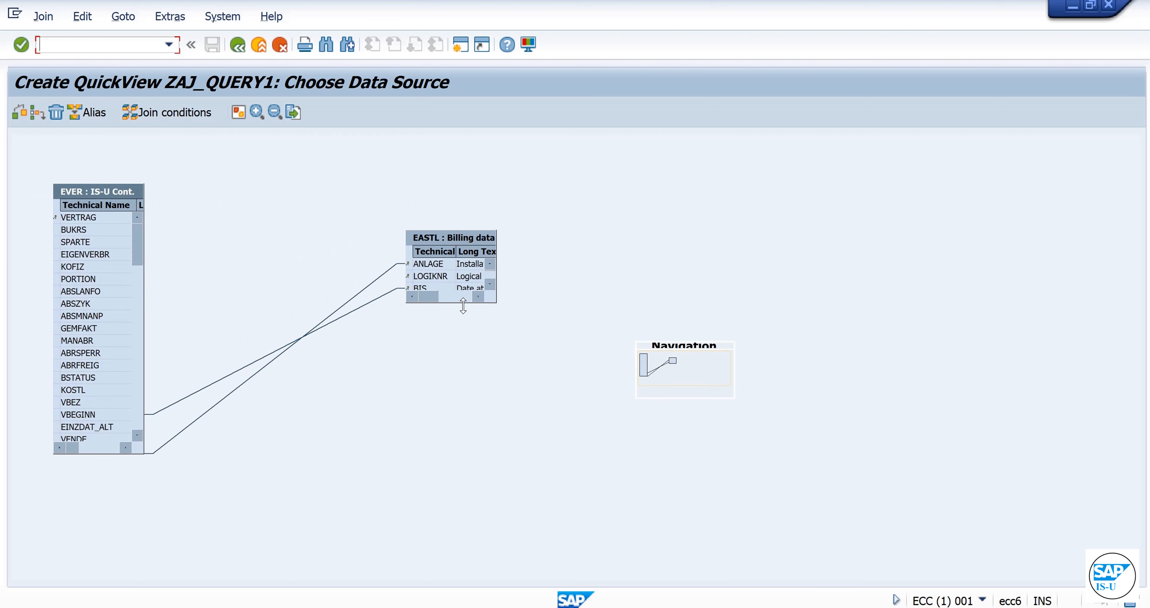
{"action": "left_click_drag", "start_coordinate": [464, 303], "coordinate": [457, 453]}
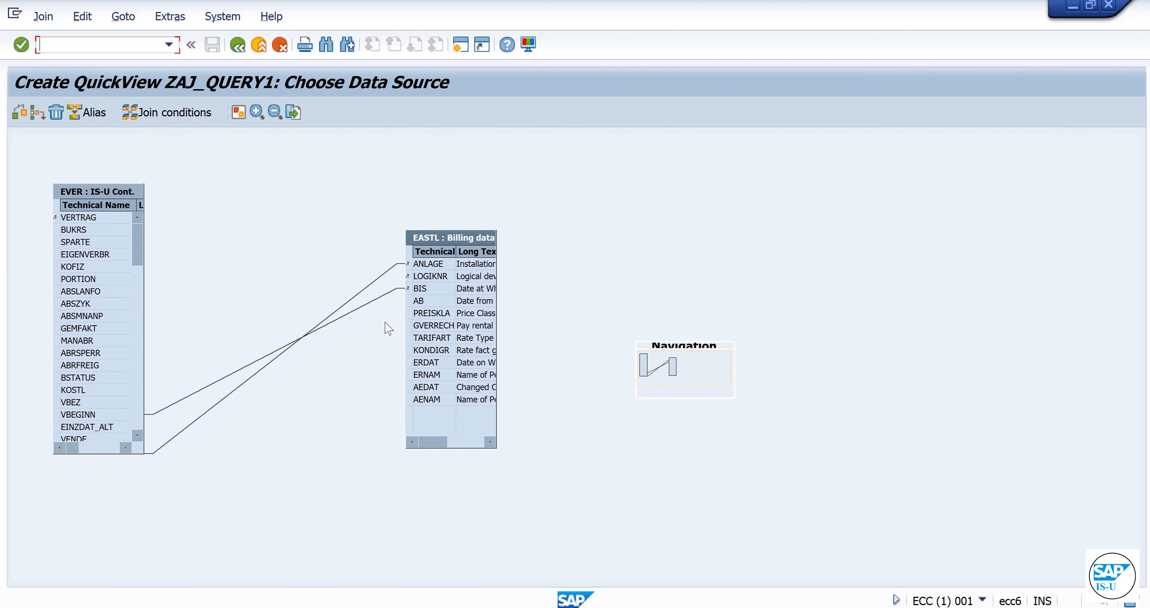
Delete the join link between VBEGINN in EVER and BIS in EASTL
{"action": "left_click", "coordinate": [372, 296]}
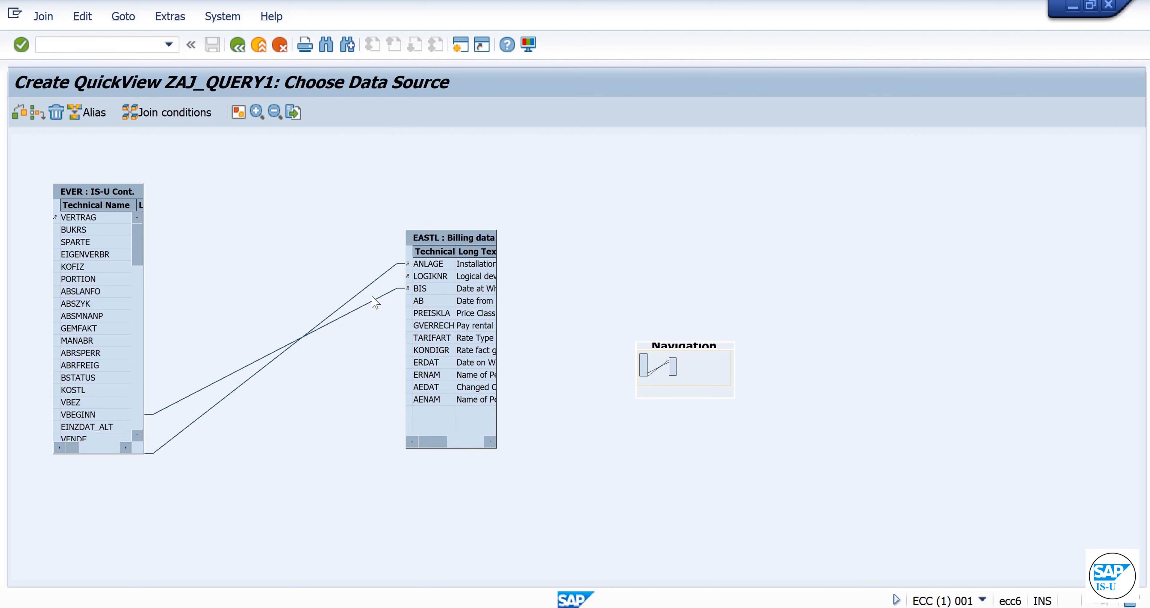
{"action": "left_click", "coordinate": [369, 300]}
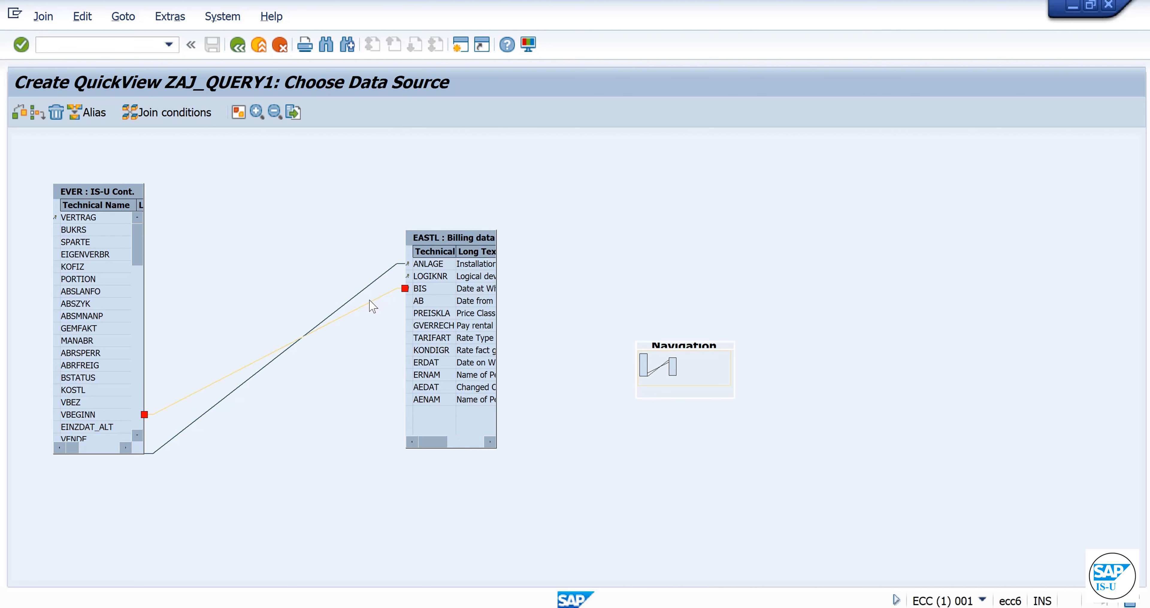
{"action": "right_click", "coordinate": [369, 300]}
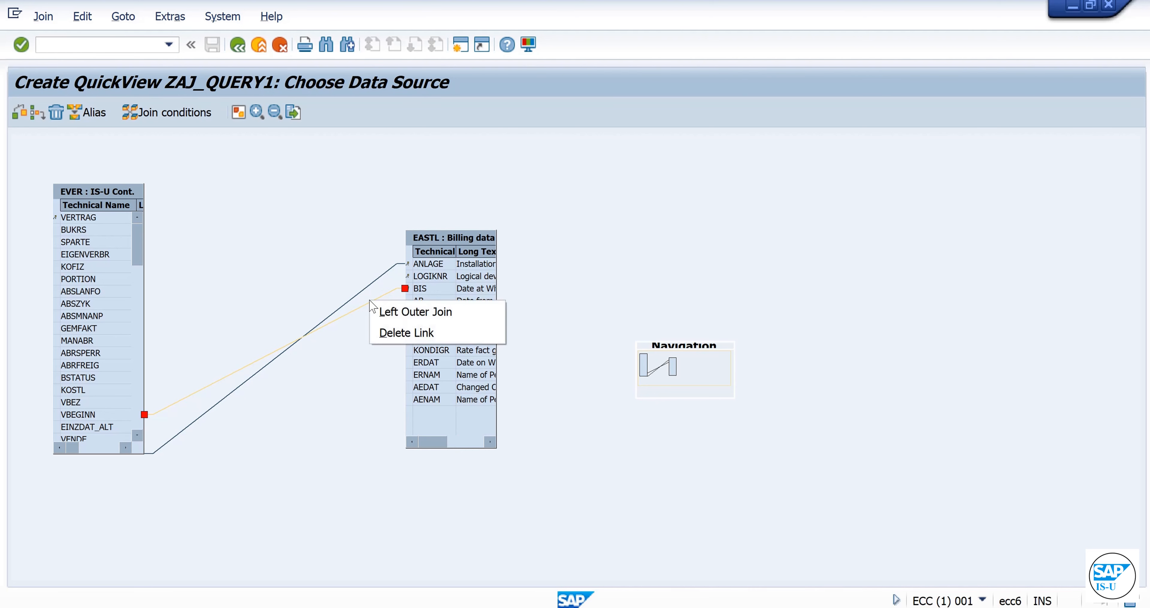
{"action": "left_click", "coordinate": [397, 338]}
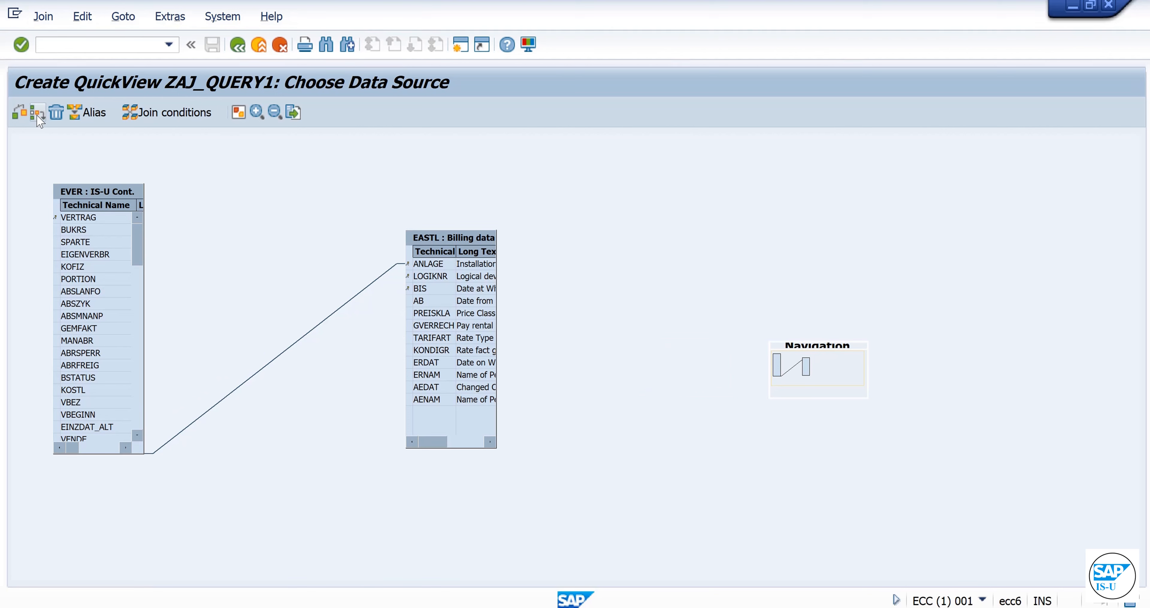
Add the view V_EGER to the table join
{"action": "left_click", "coordinate": [20, 113]}
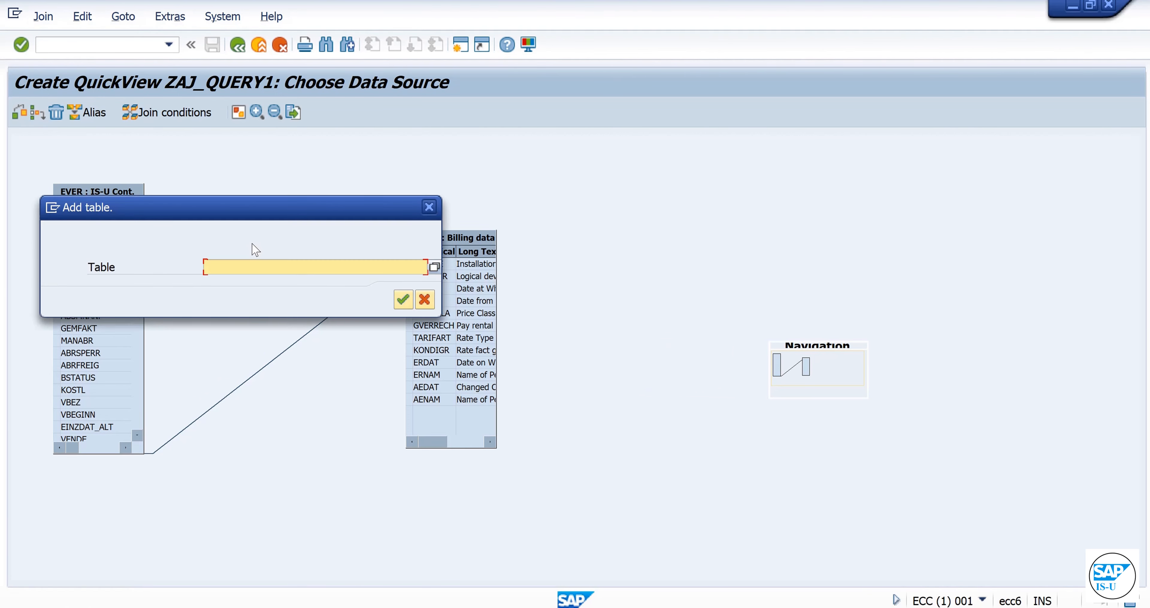
{"action": "type", "text": "V"}
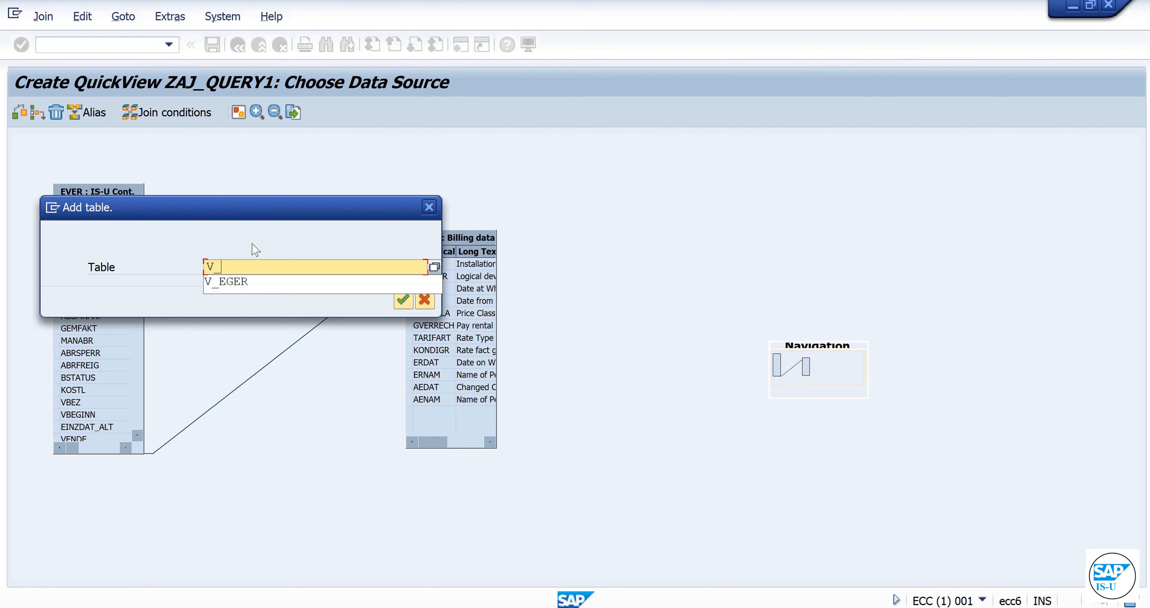
{"action": "type", "text": "_EGER"}
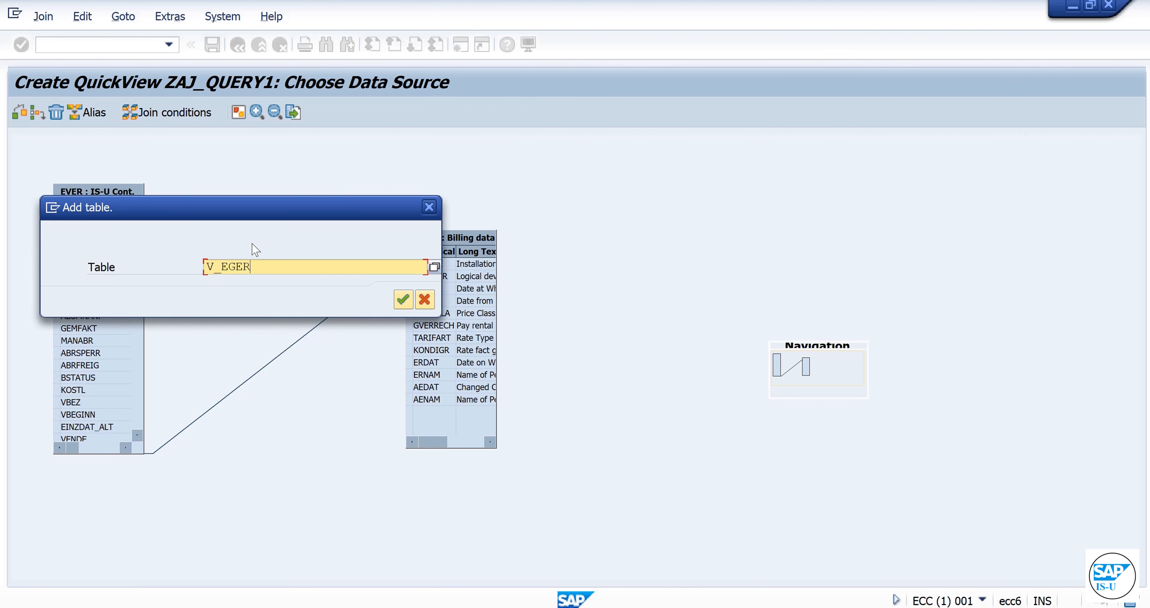
{"action": "key", "text": "Return"}
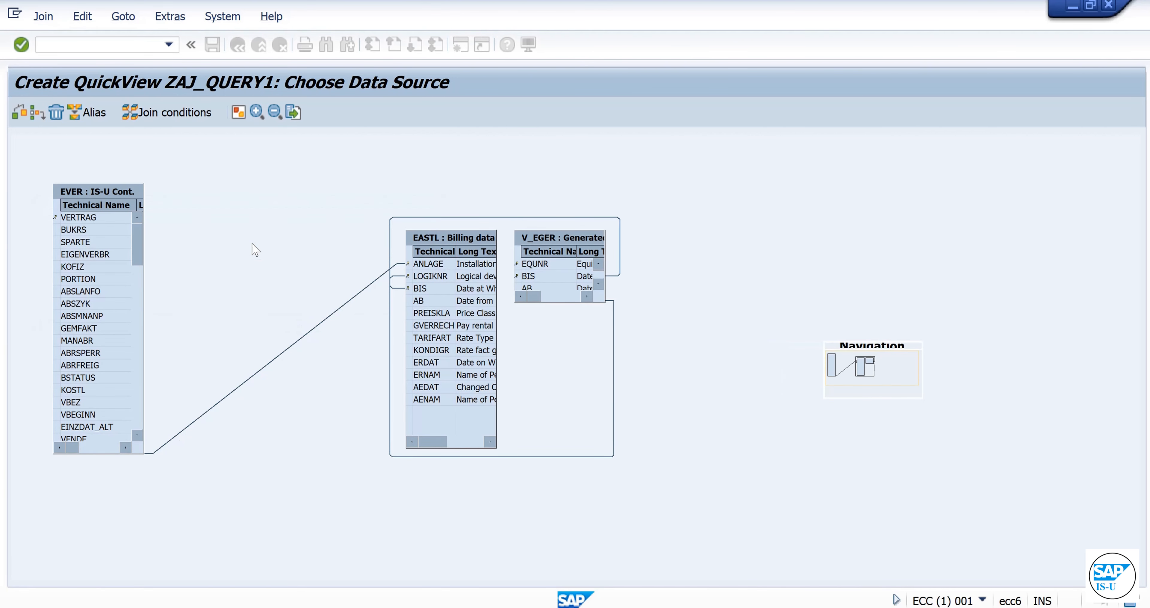
Place V_EGER to the right of EASTL with space between them, and lengthen both table boxes
{"action": "left_click_drag", "start_coordinate": [561, 236], "coordinate": [754, 225]}
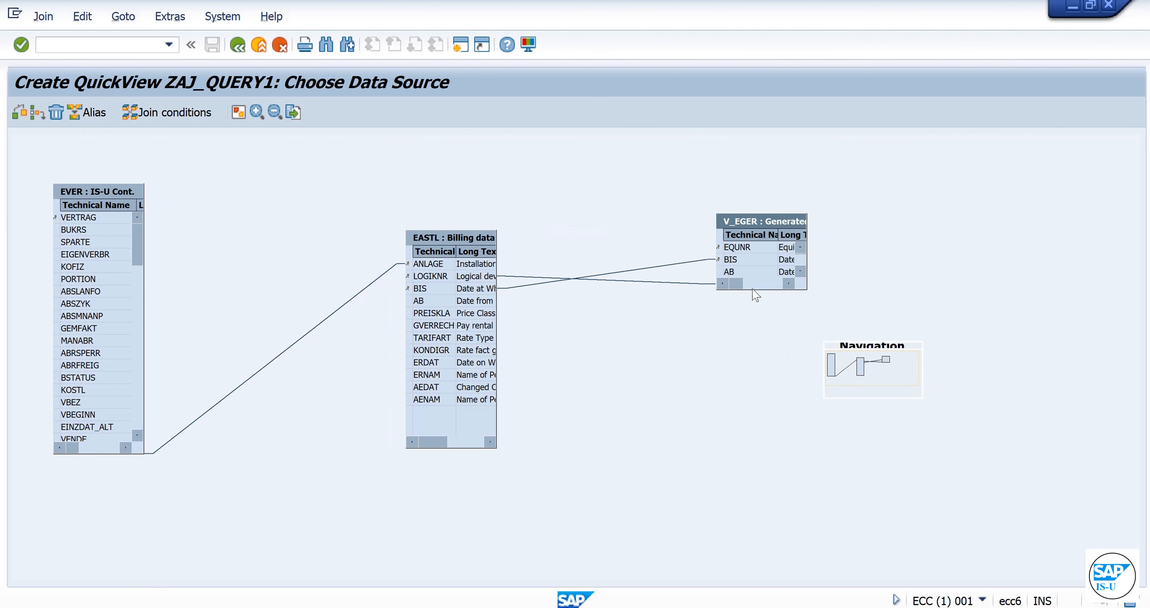
{"action": "left_click_drag", "start_coordinate": [764, 289], "coordinate": [742, 449]}
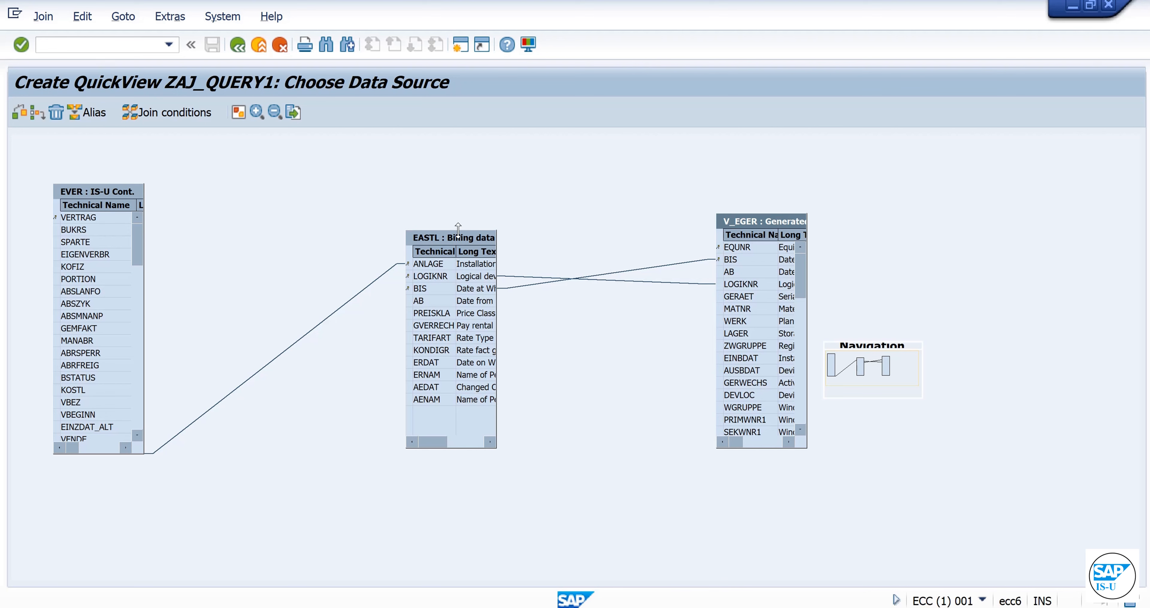
{"action": "left_click_drag", "start_coordinate": [459, 227], "coordinate": [459, 184]}
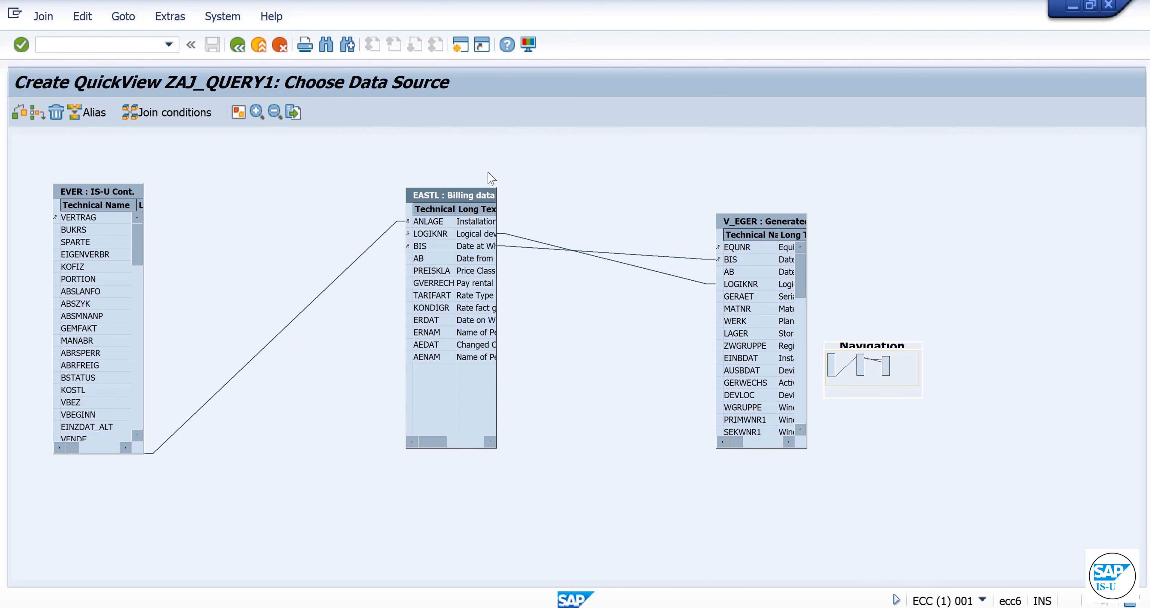
Leave the join definition for field selection, expand the IS-U Cont. fields, and enlarge the data fields area to show technical names
{"action": "left_click", "coordinate": [238, 46]}
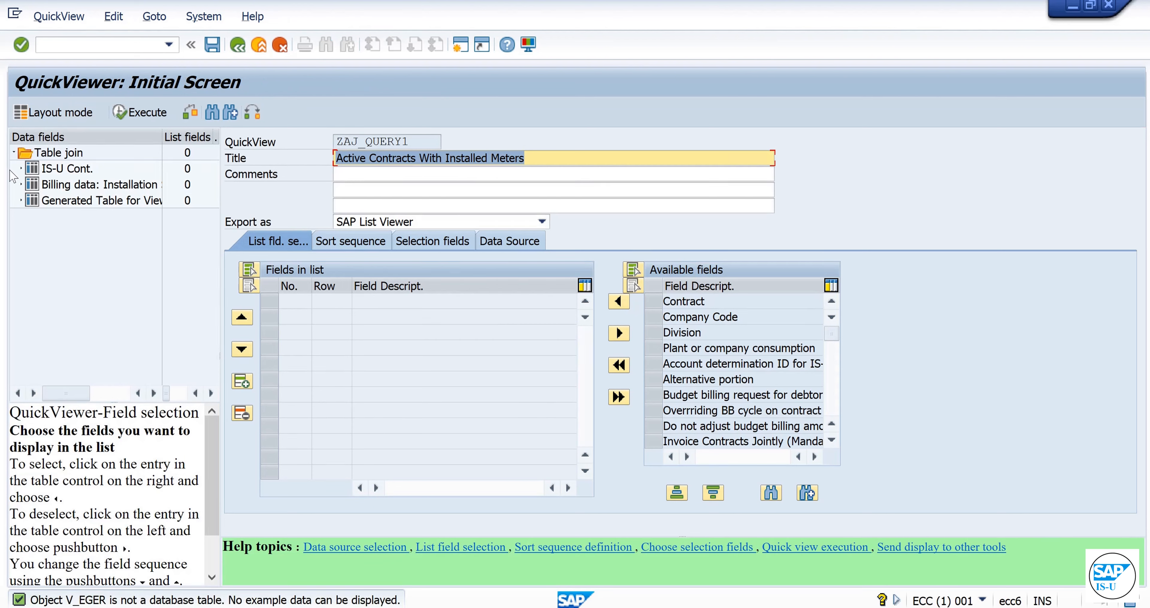
{"action": "left_click", "coordinate": [20, 168]}
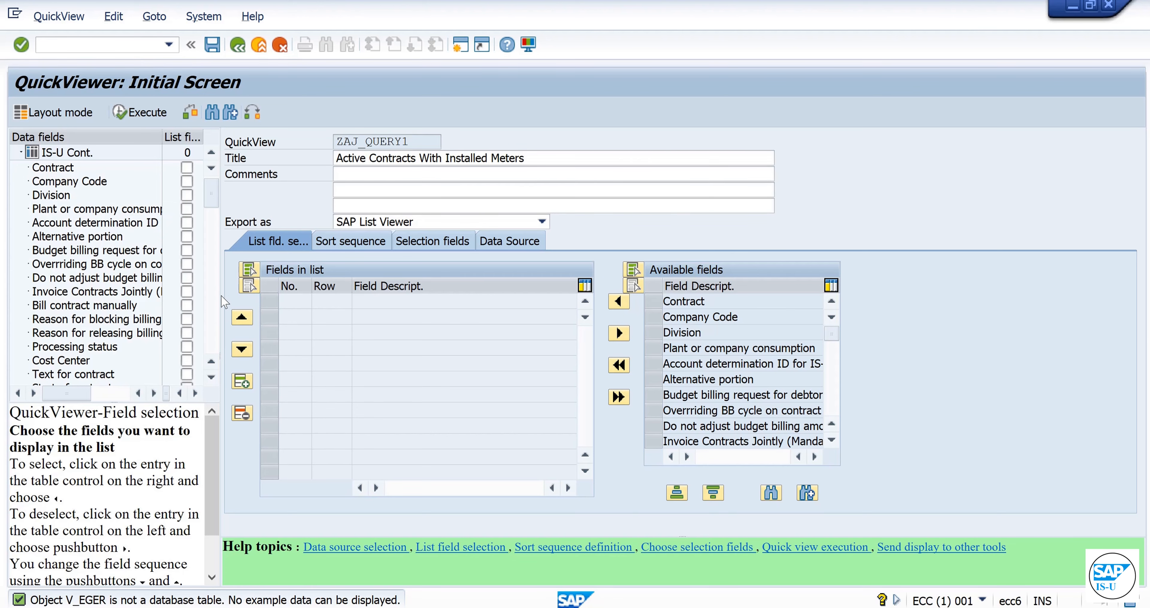
{"action": "left_click_drag", "start_coordinate": [220, 301], "coordinate": [446, 294]}
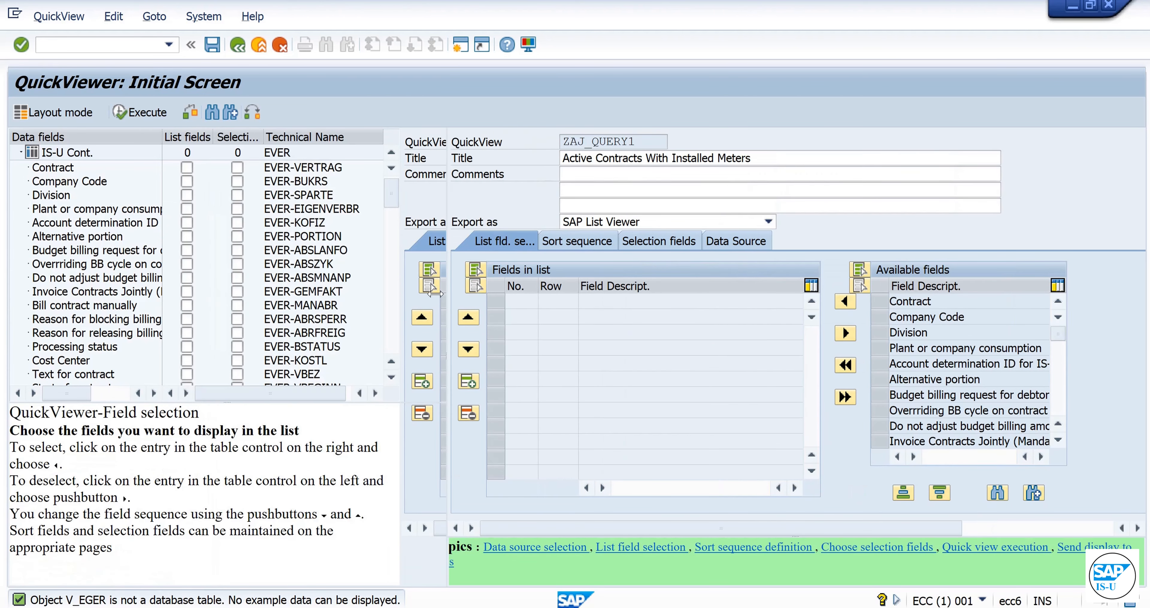
{"action": "left_click_drag", "start_coordinate": [248, 405], "coordinate": [248, 478]}
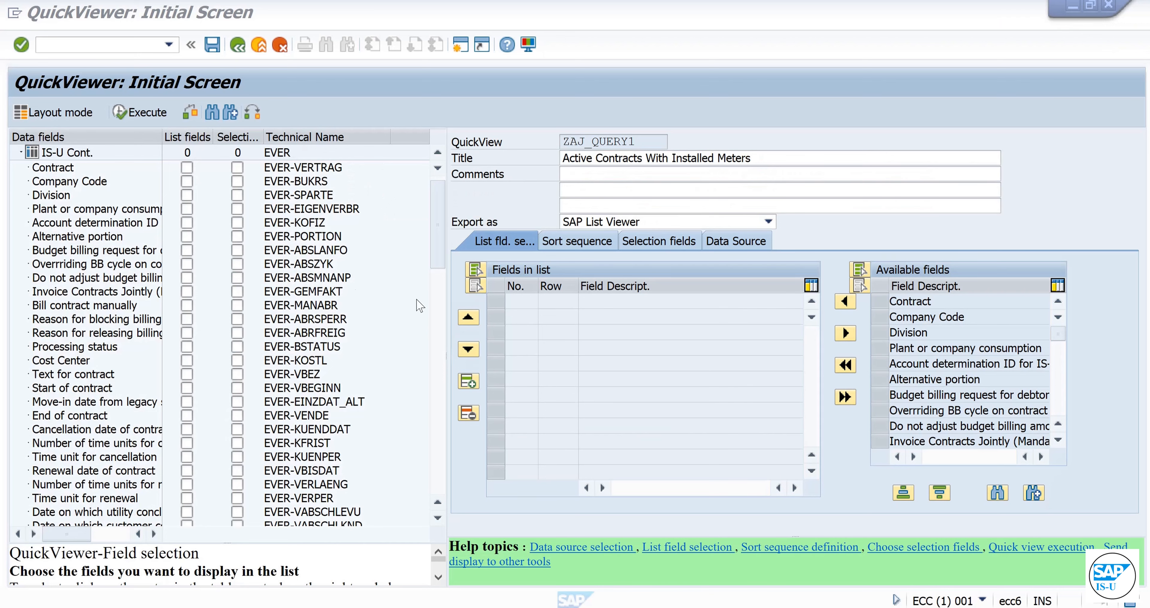
Mark EVER's Move-Out Date as both a selection field and a list field, and Move-In Date as a list field
{"action": "left_click_drag", "start_coordinate": [438, 224], "coordinate": [416, 394]}
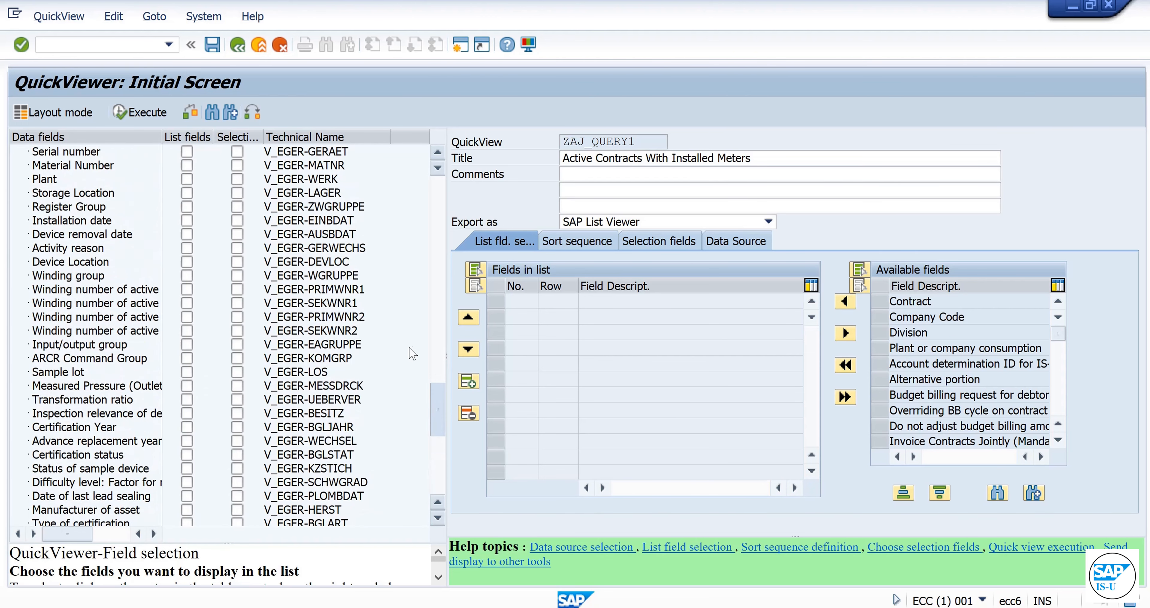
{"action": "left_click_drag", "start_coordinate": [443, 297], "coordinate": [443, 298]}
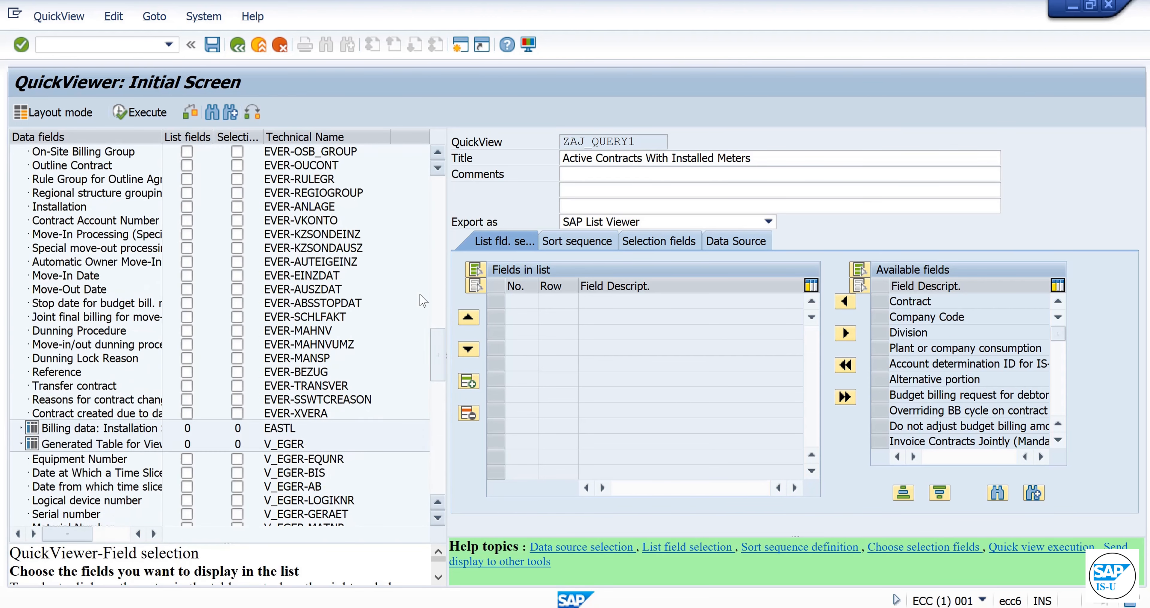
{"action": "left_click", "coordinate": [238, 292]}
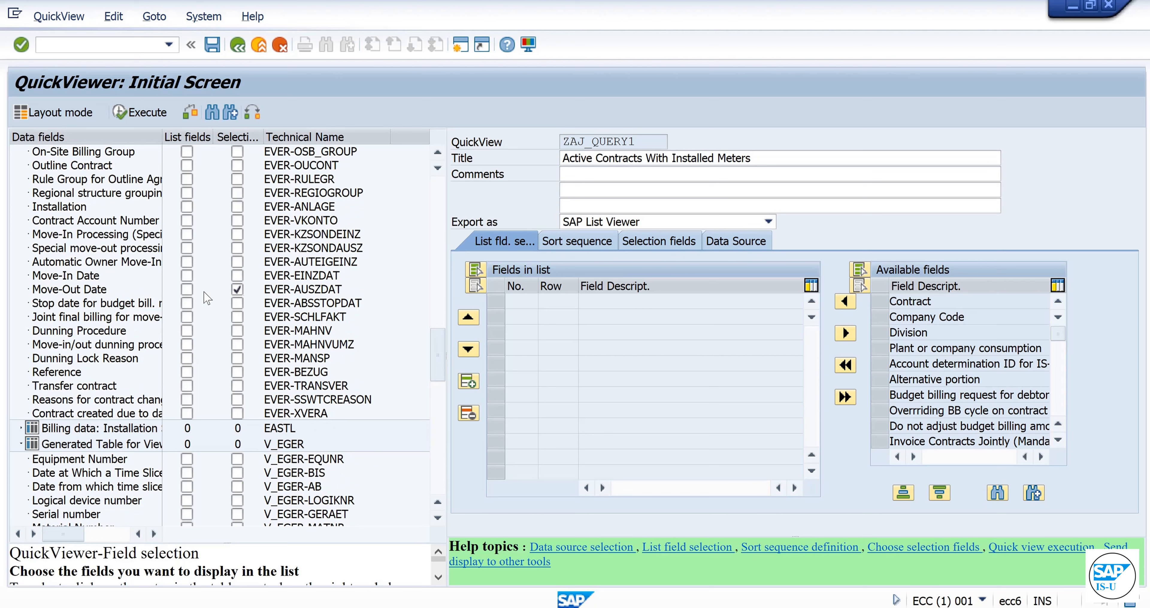
{"action": "left_click", "coordinate": [188, 292]}
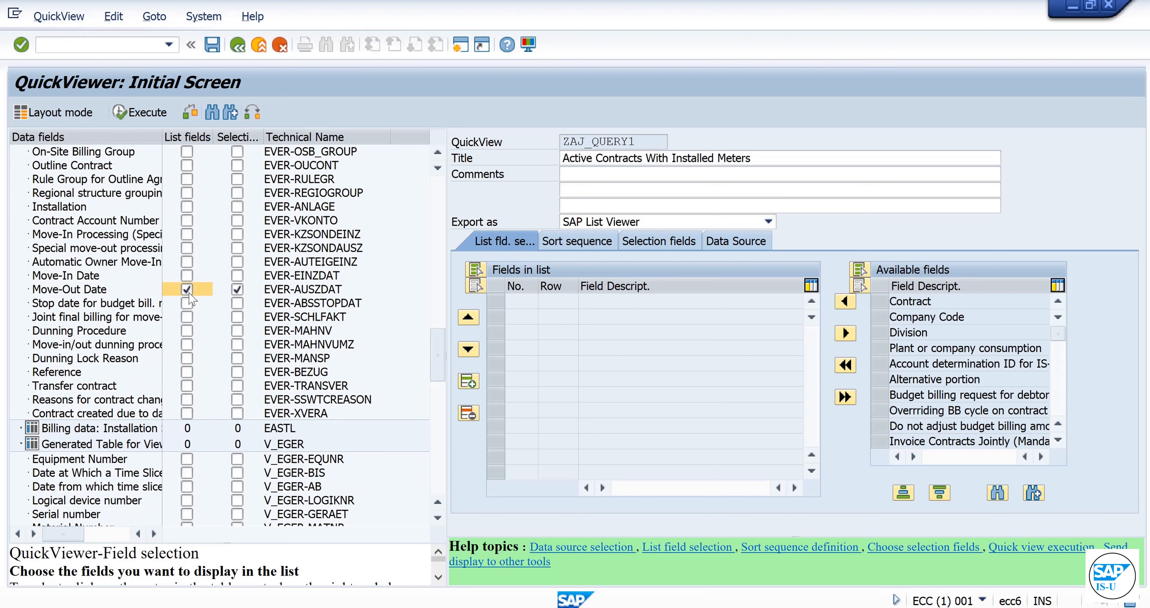
{"action": "left_click", "coordinate": [187, 276]}
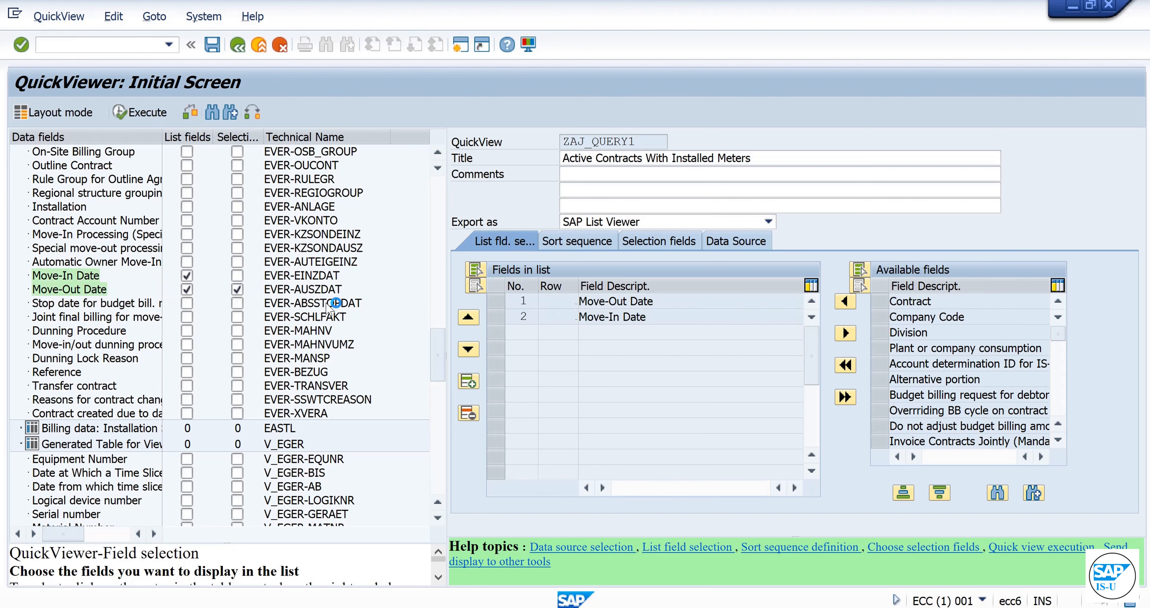
Mark EVER's Division as both a selection field and a list field
{"action": "scroll", "coordinate": [427, 372], "scroll_direction": "up", "scroll_amount": 15}
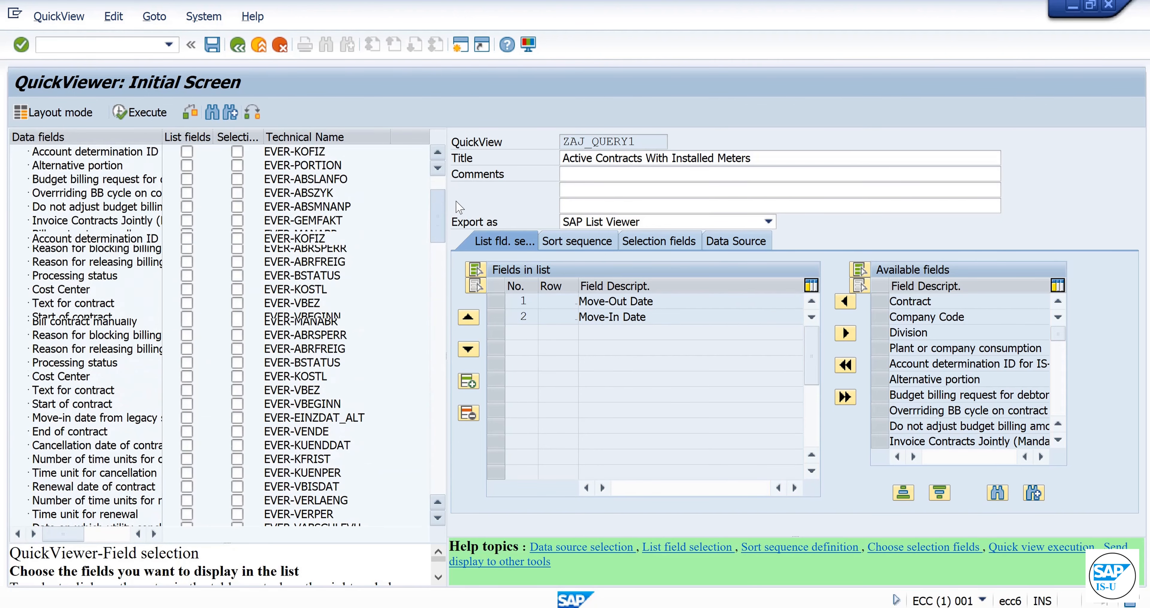
{"action": "left_click", "coordinate": [237, 211]}
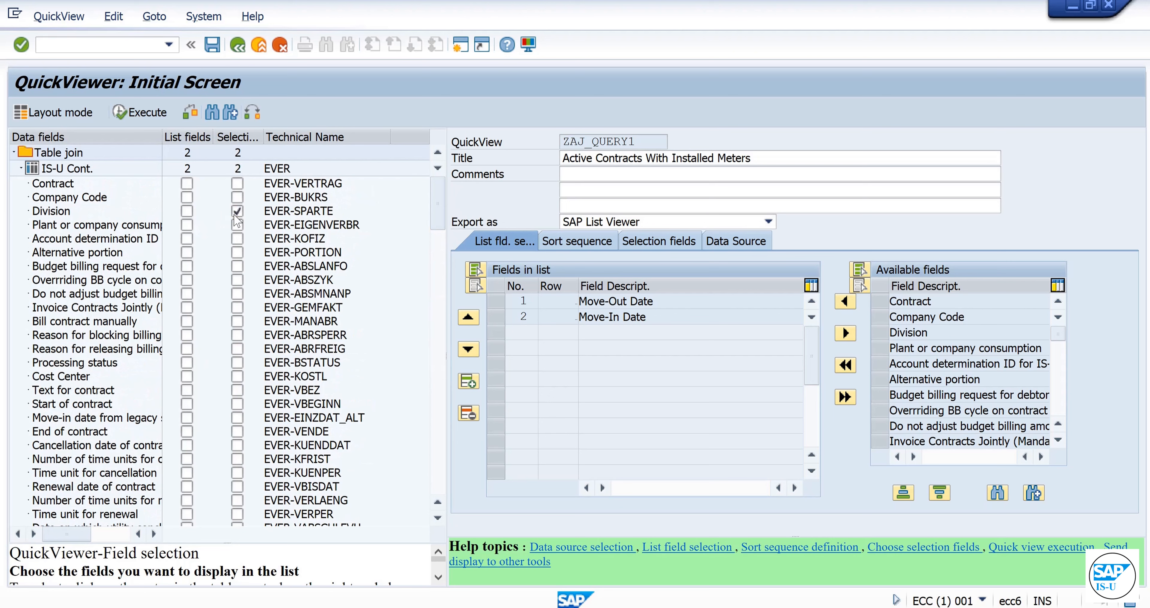
{"action": "left_click", "coordinate": [187, 212]}
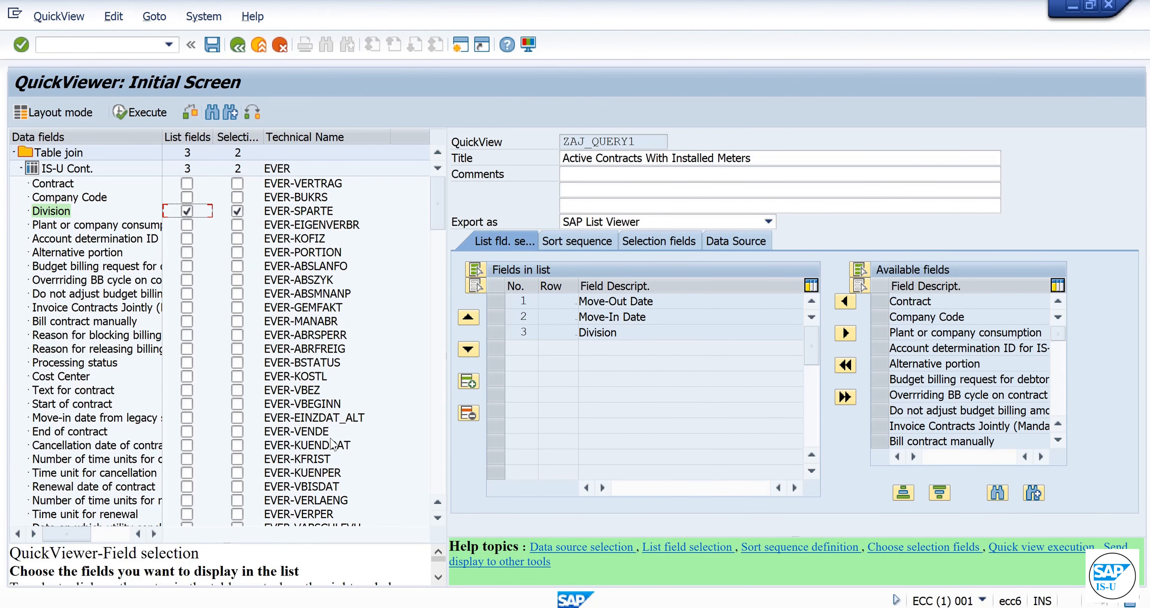
Mark EVER's Installation, Contract Account Number and Contract as list fields
{"action": "left_click", "coordinate": [439, 476]}
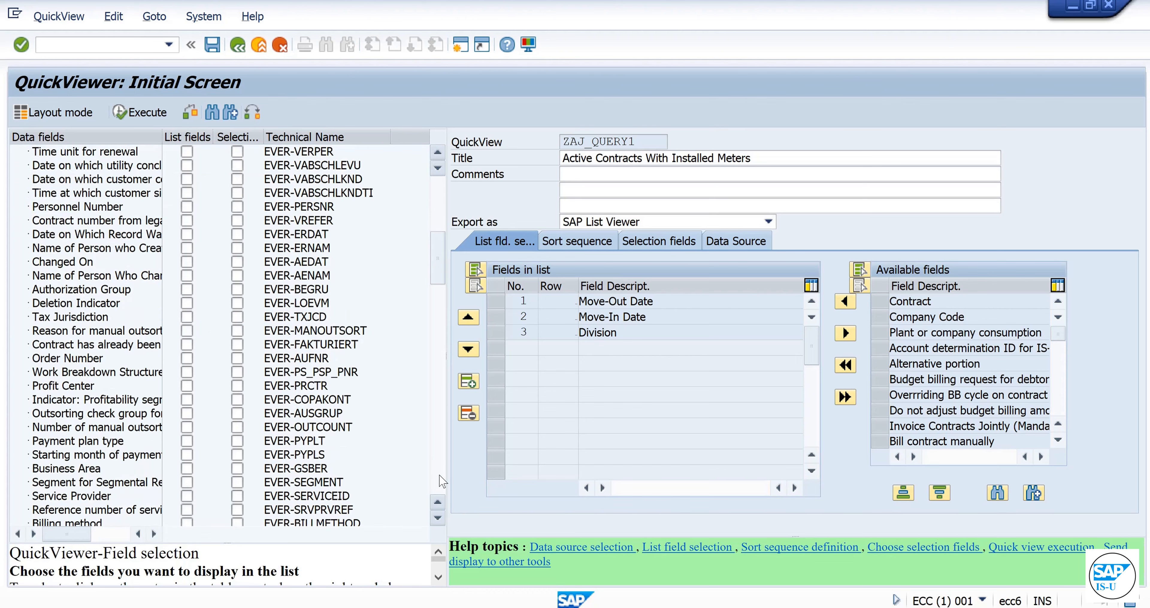
{"action": "left_click", "coordinate": [441, 479]}
{"action": "left_click", "coordinate": [441, 477]}
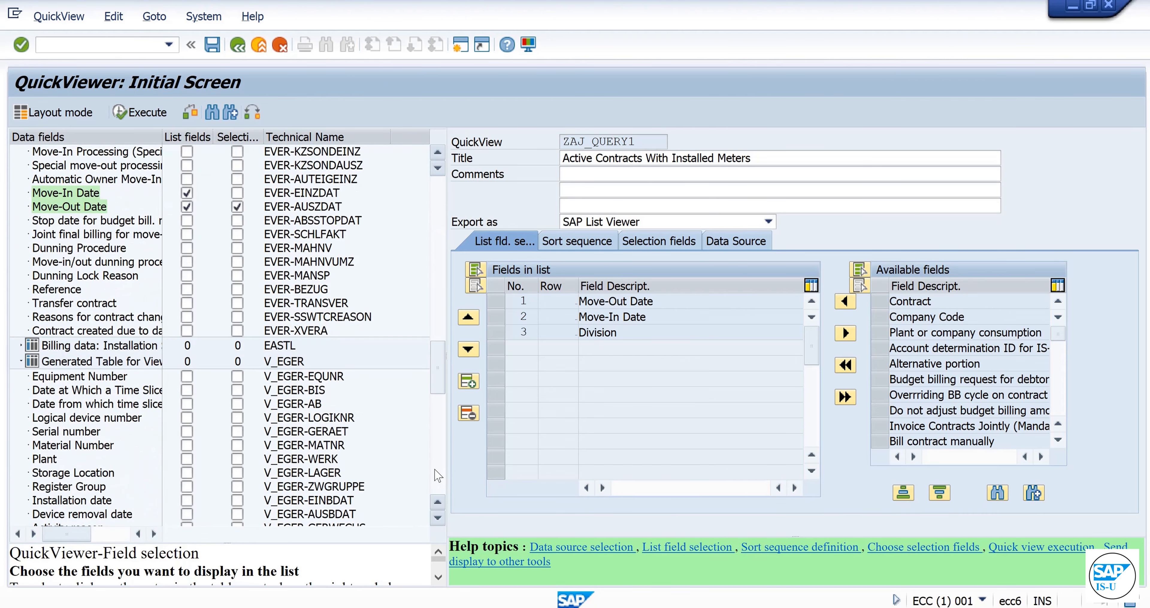
{"action": "left_click", "coordinate": [440, 220]}
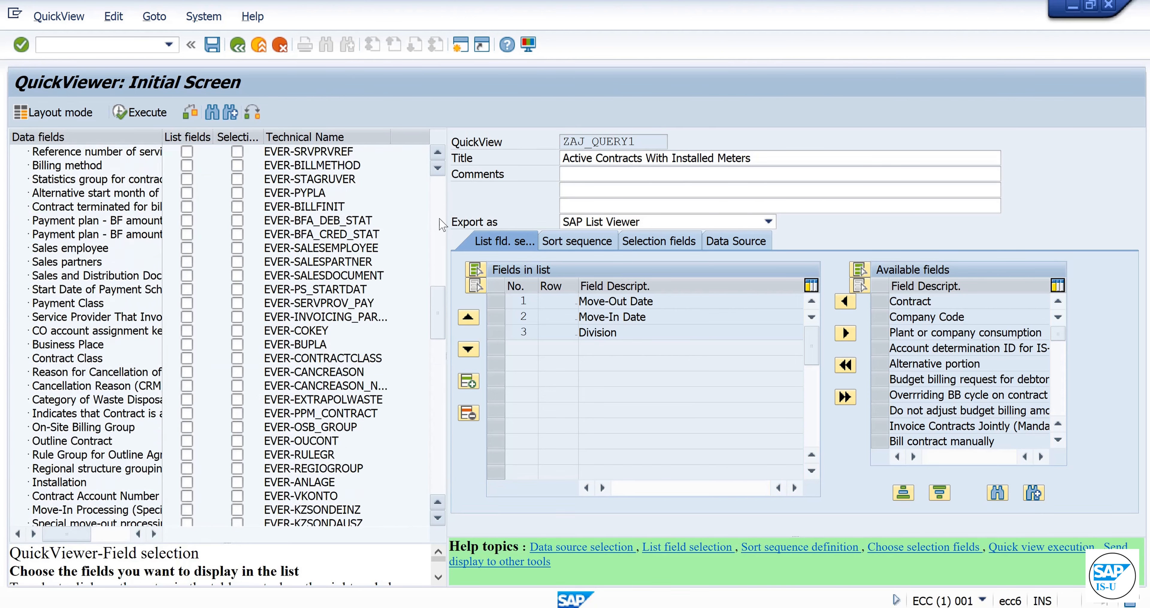
{"action": "left_click", "coordinate": [187, 483]}
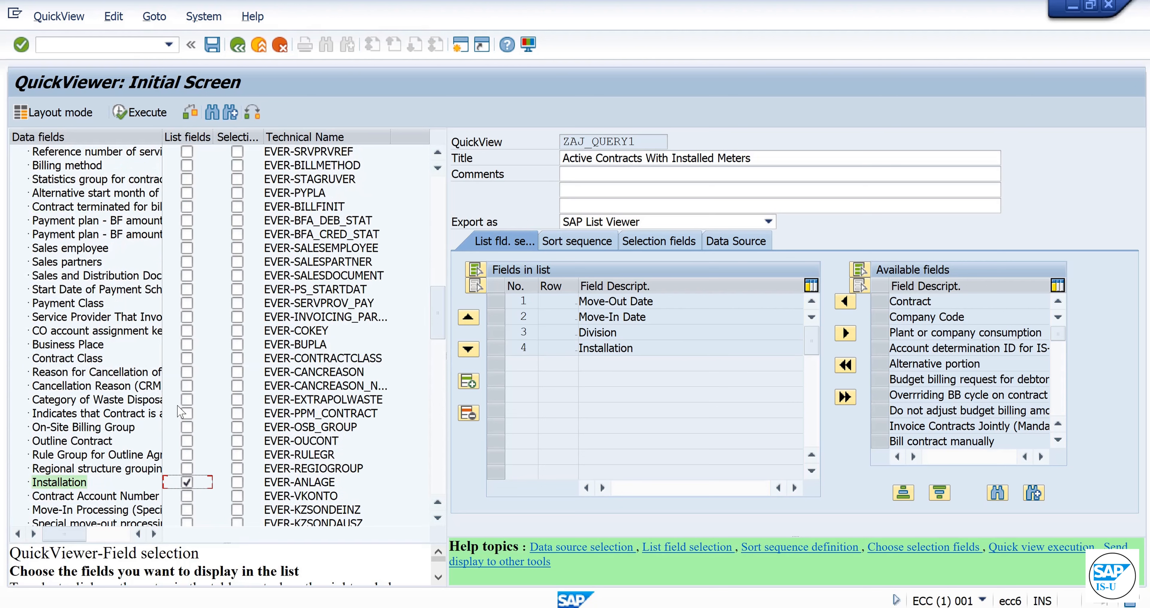
{"action": "left_click", "coordinate": [186, 496]}
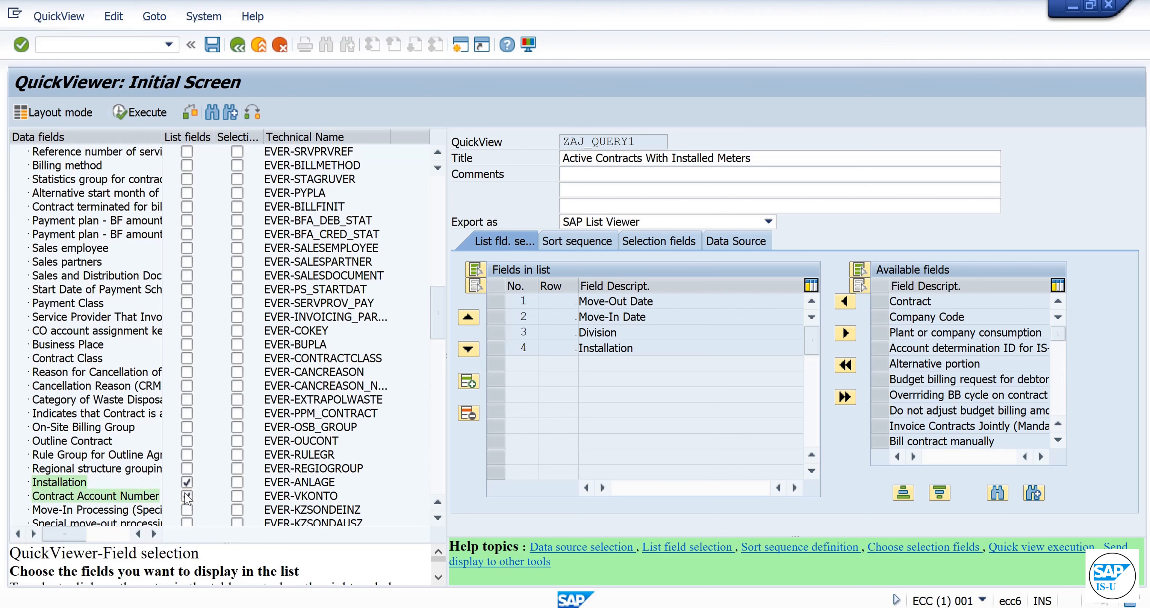
{"action": "left_click", "coordinate": [438, 230]}
{"action": "left_click", "coordinate": [439, 228]}
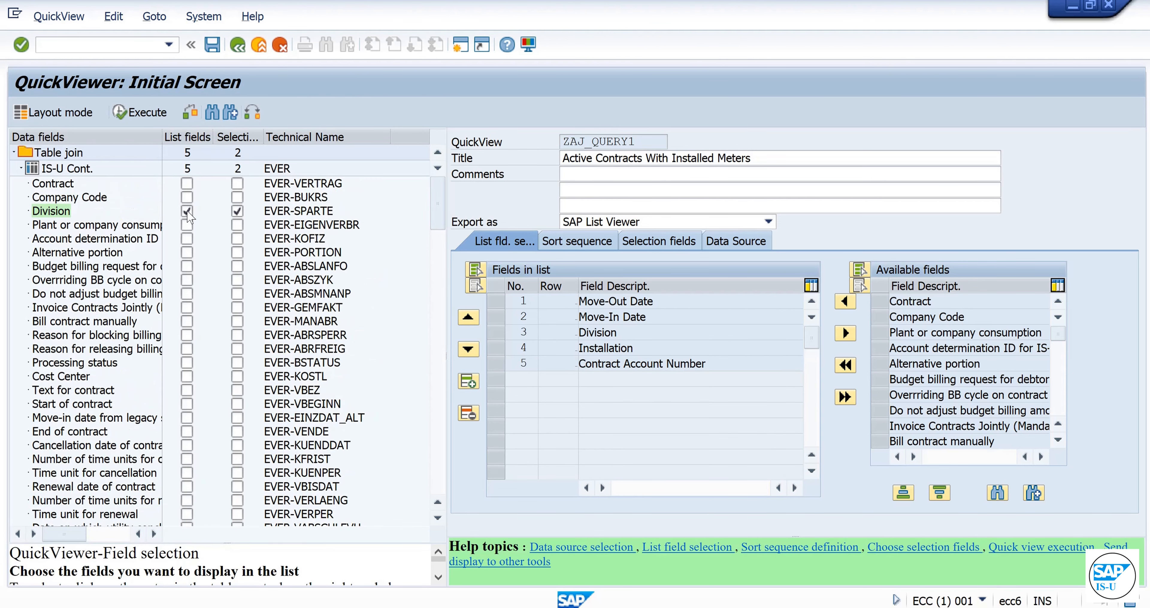
{"action": "left_click", "coordinate": [187, 184]}
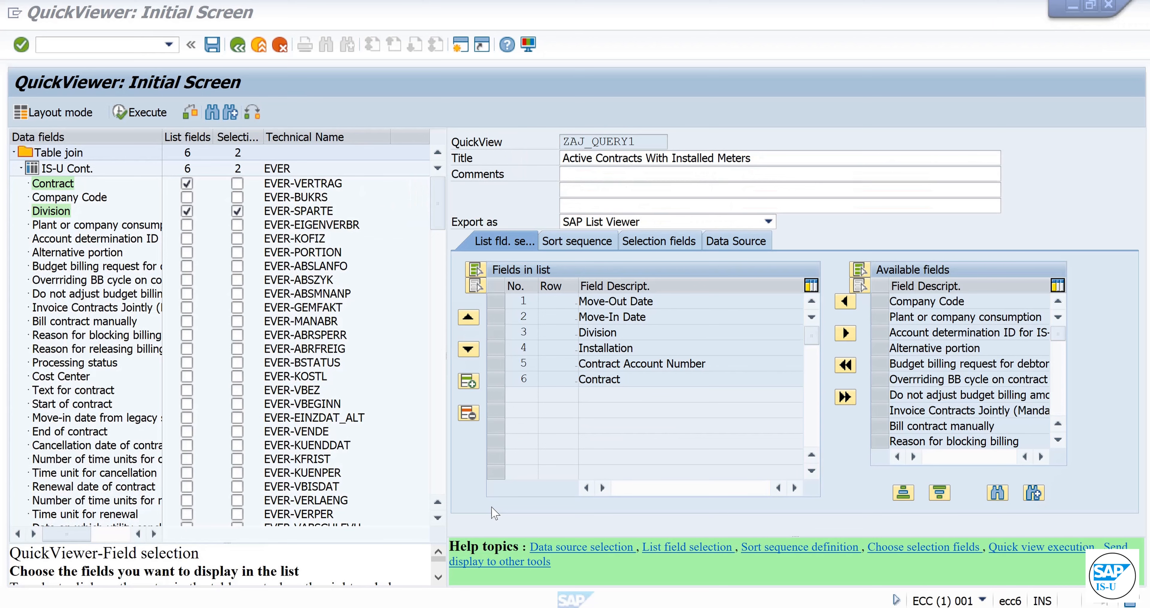
Mark Serial number, Material Number, Register Group and Device Location from V_EGER as list fields
{"action": "left_click", "coordinate": [440, 478]}
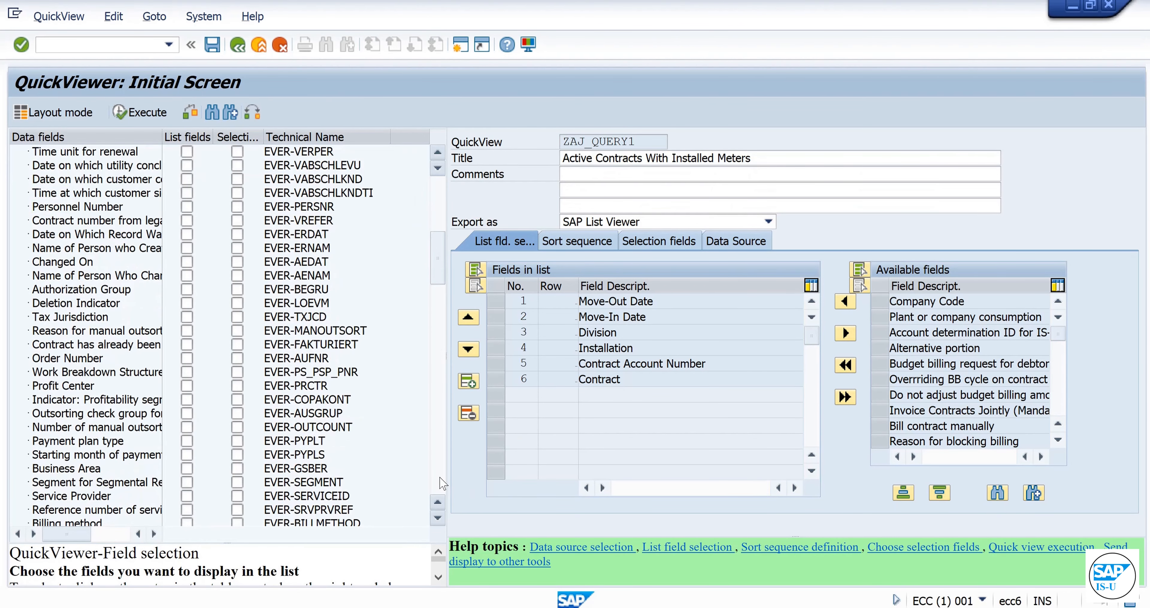
{"action": "left_click", "coordinate": [440, 479]}
{"action": "left_click", "coordinate": [441, 478]}
{"action": "left_click", "coordinate": [441, 478]}
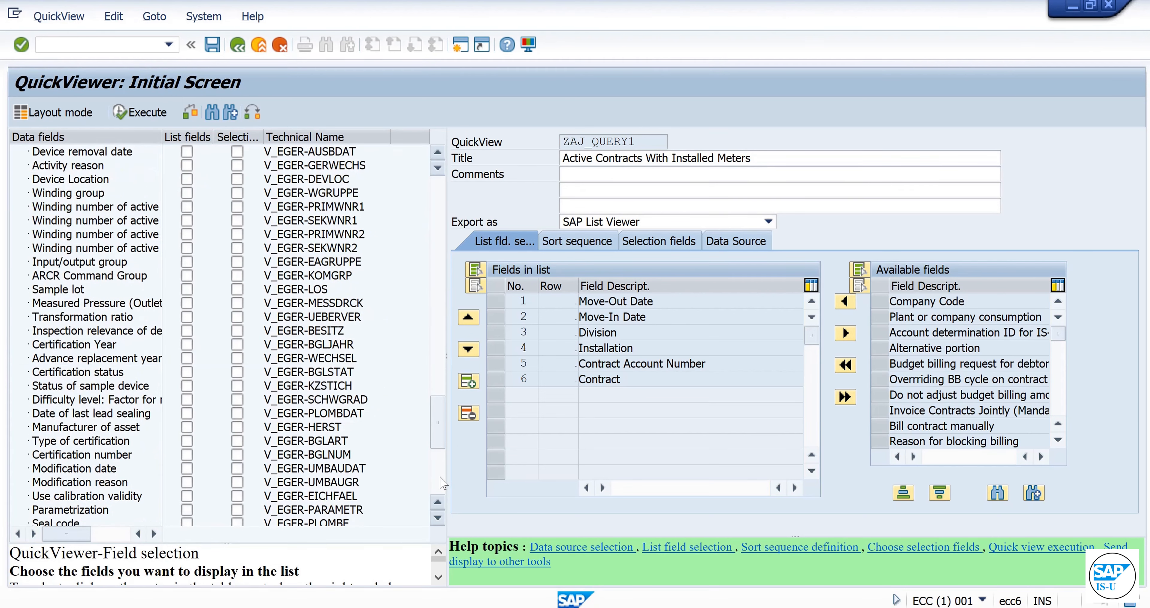
{"action": "left_click", "coordinate": [442, 489]}
{"action": "scroll", "coordinate": [228, 413], "scroll_direction": "up", "scroll_amount": 2}
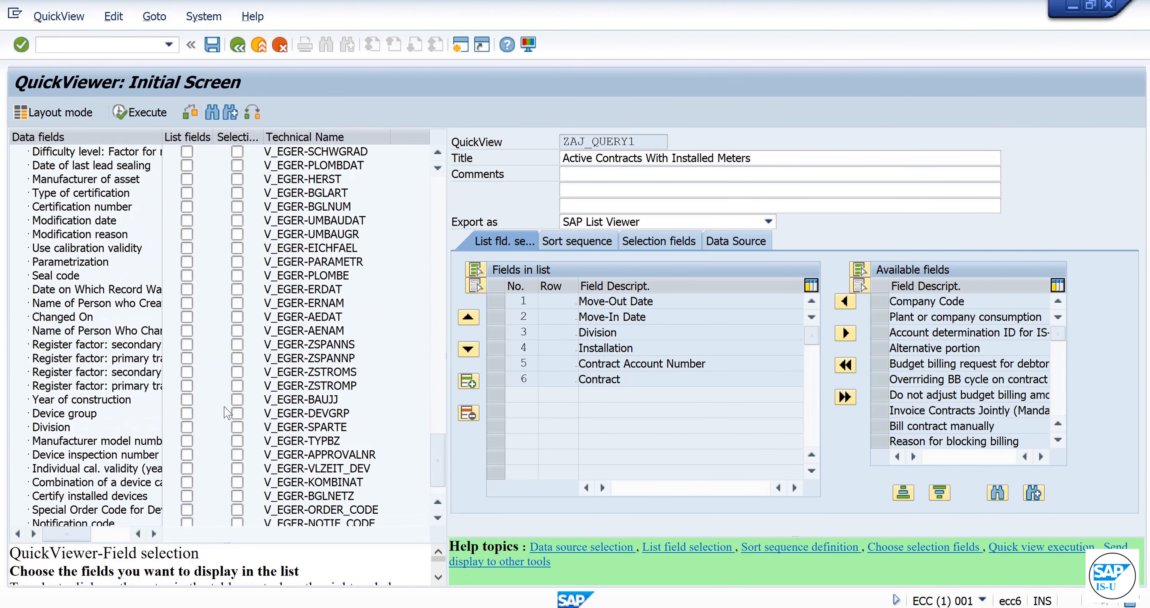
{"action": "scroll", "coordinate": [228, 413], "scroll_direction": "up", "scroll_amount": 8}
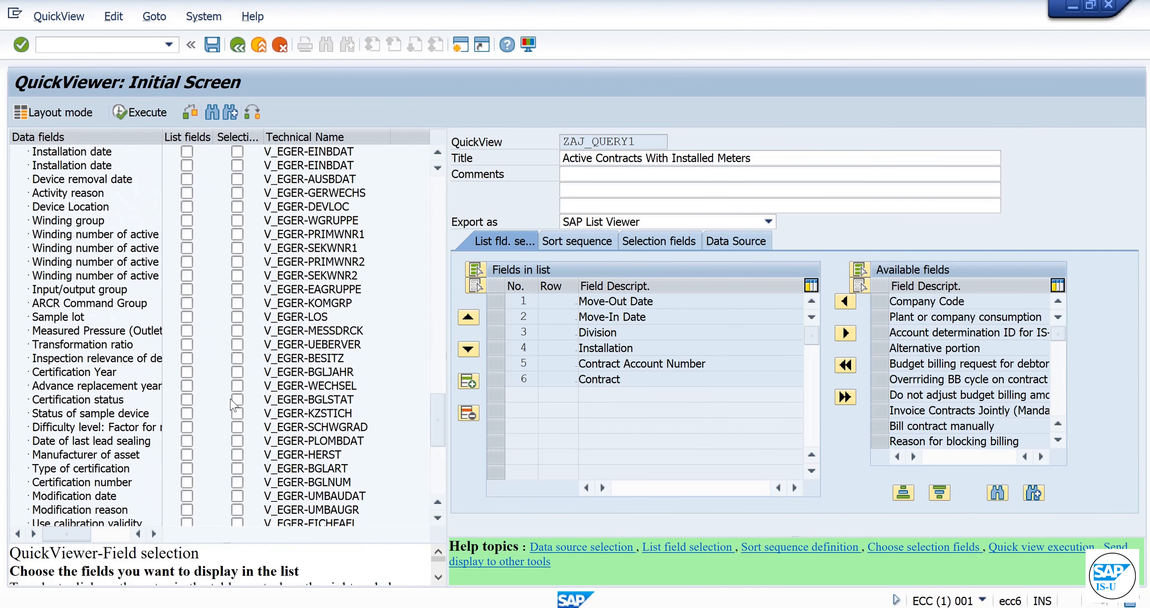
{"action": "scroll", "coordinate": [230, 404], "scroll_direction": "up", "scroll_amount": 3}
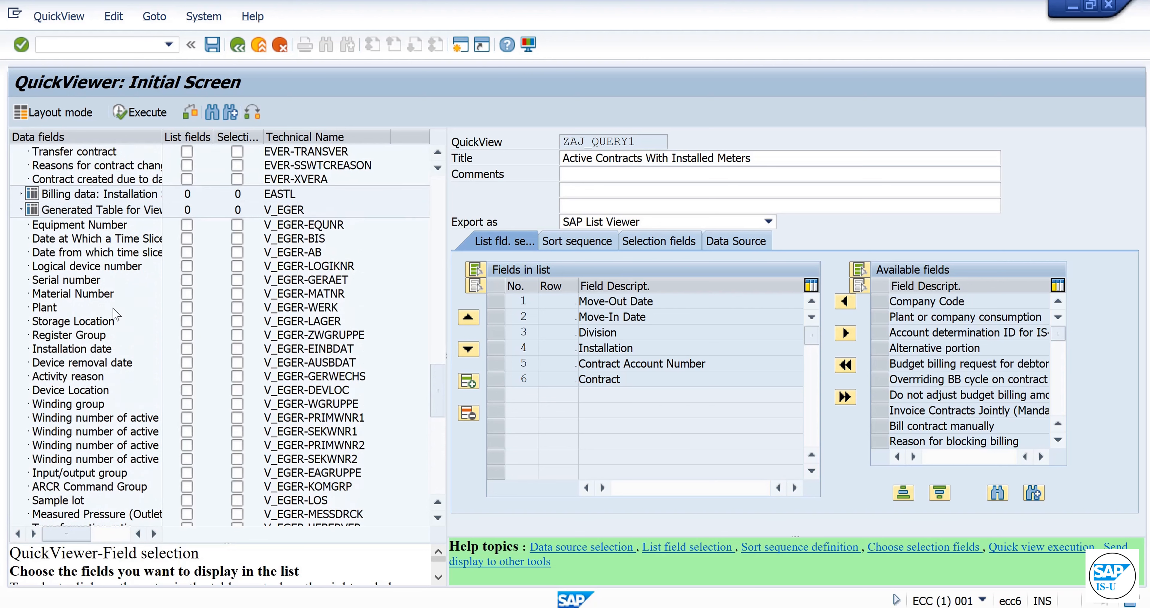
{"action": "left_click", "coordinate": [186, 282]}
{"action": "left_click", "coordinate": [187, 294]}
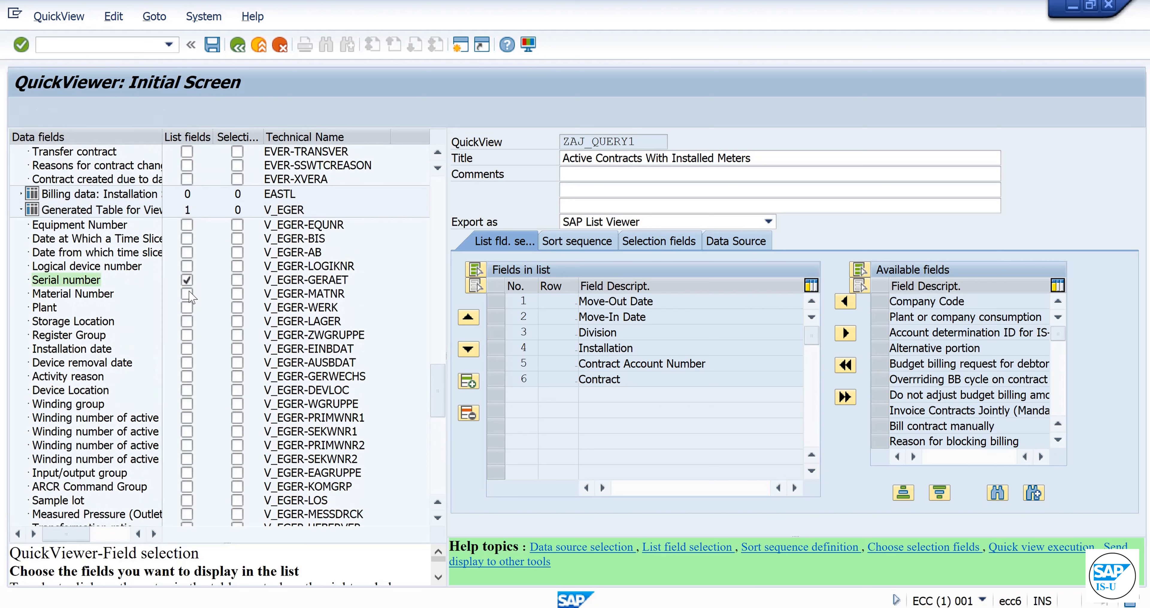
{"action": "left_click", "coordinate": [188, 335]}
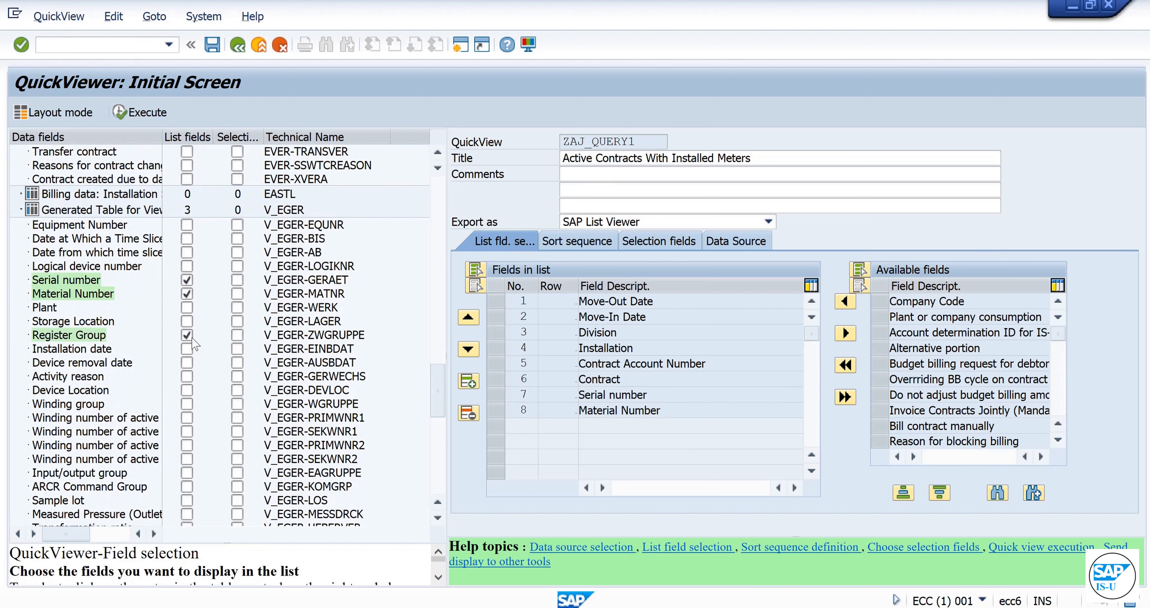
{"action": "left_click", "coordinate": [187, 391]}
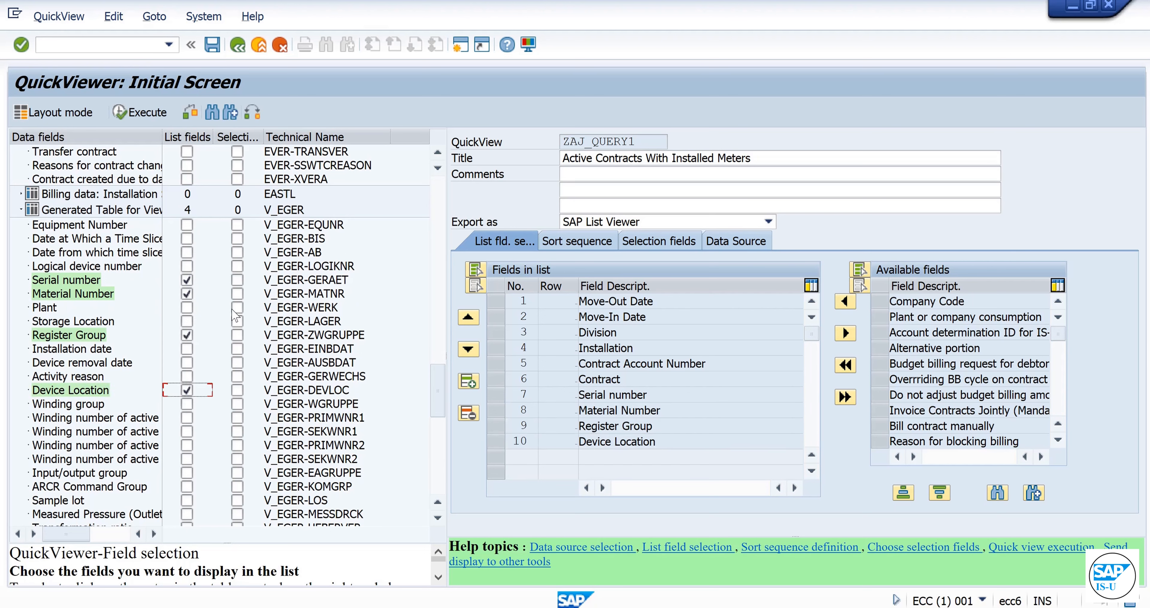
Review the chosen selection fields, and move Contract Account Number up to first place in the list field order
{"action": "left_click", "coordinate": [676, 246]}
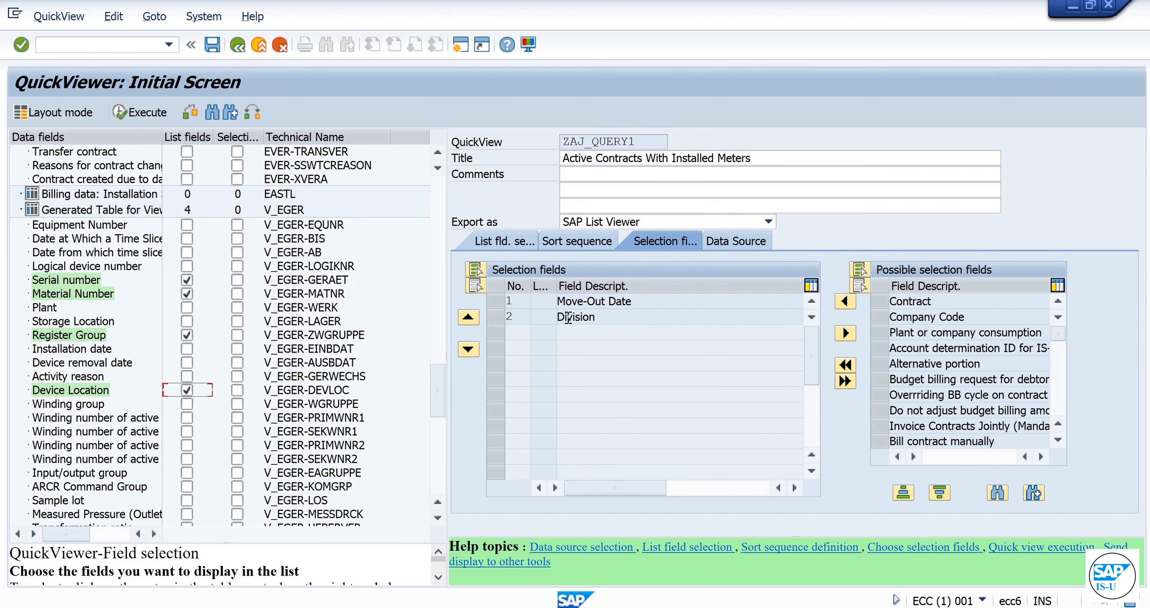
{"action": "left_click", "coordinate": [509, 246]}
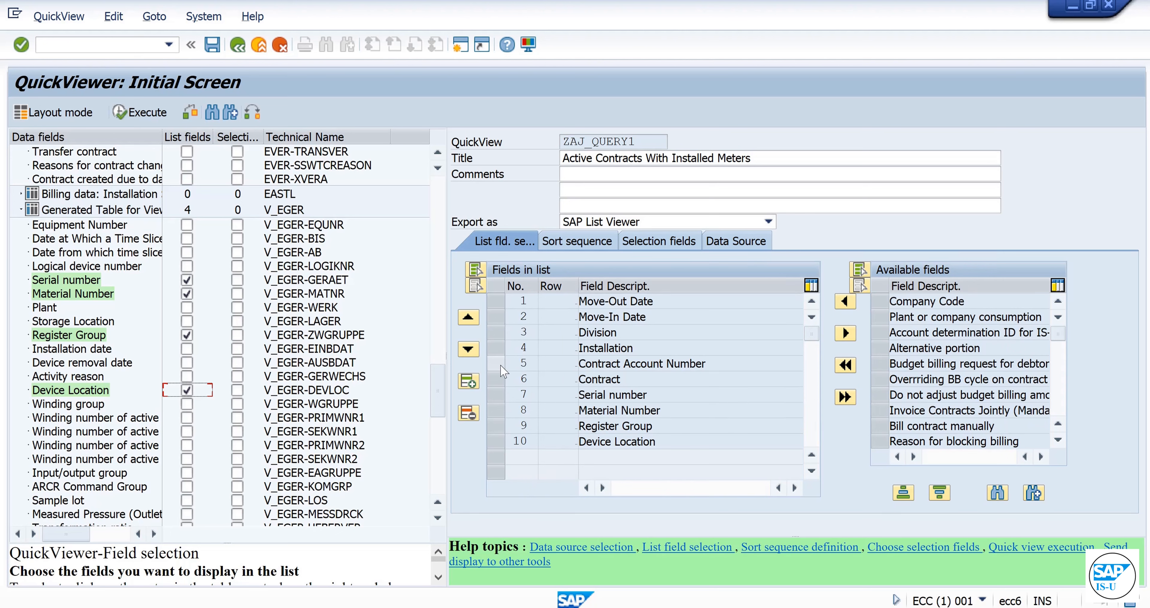
{"action": "left_click", "coordinate": [507, 362]}
{"action": "left_click", "coordinate": [469, 318]}
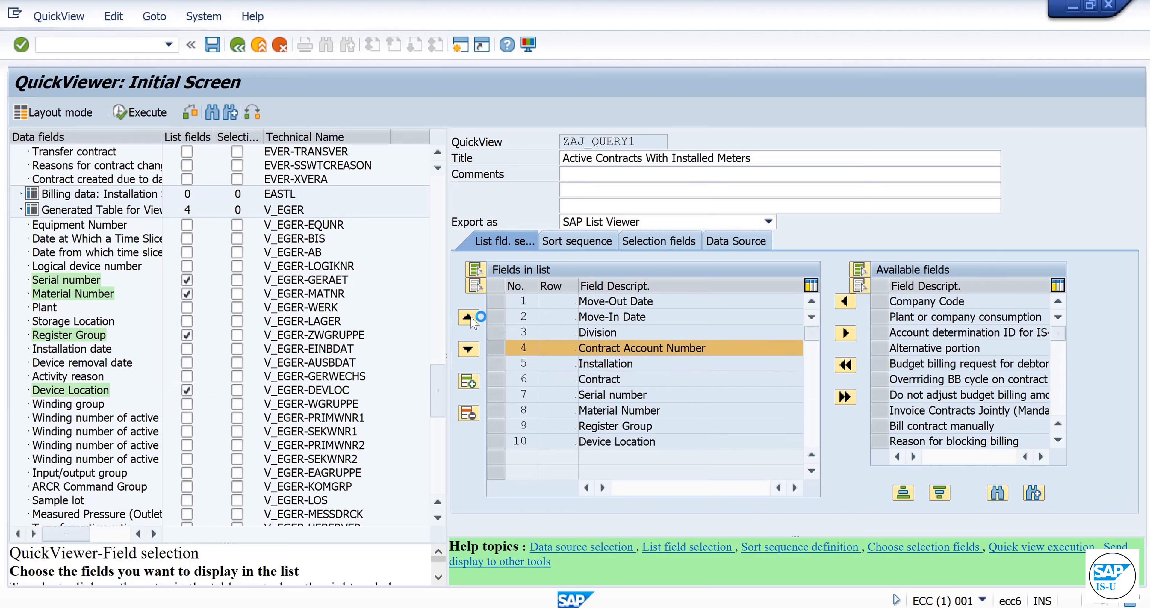
{"action": "left_click", "coordinate": [469, 318]}
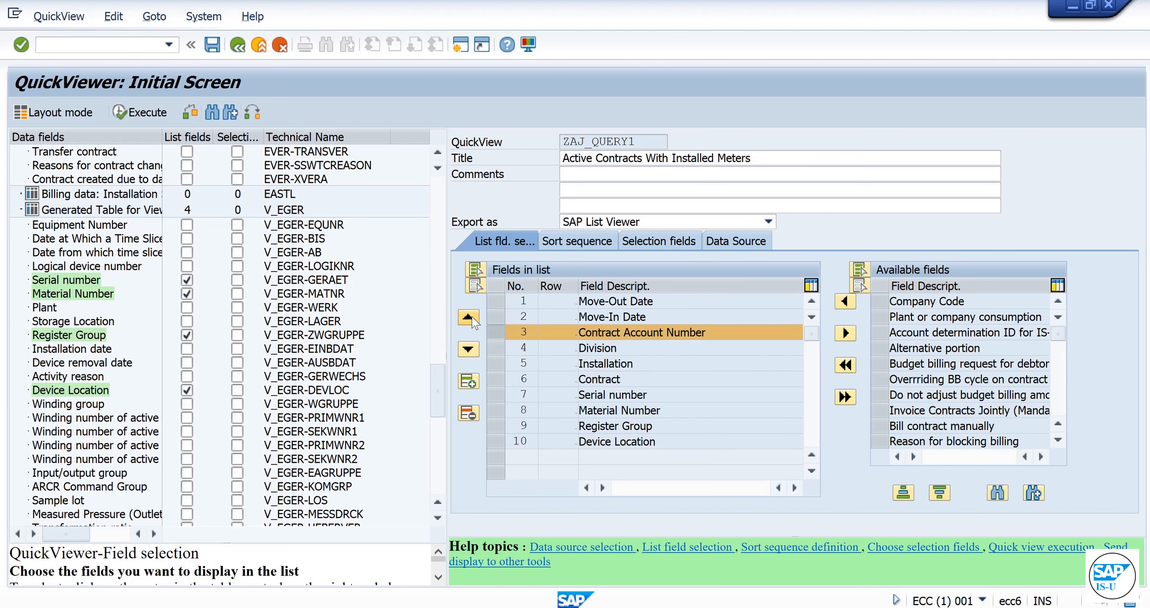
{"action": "left_click", "coordinate": [468, 318]}
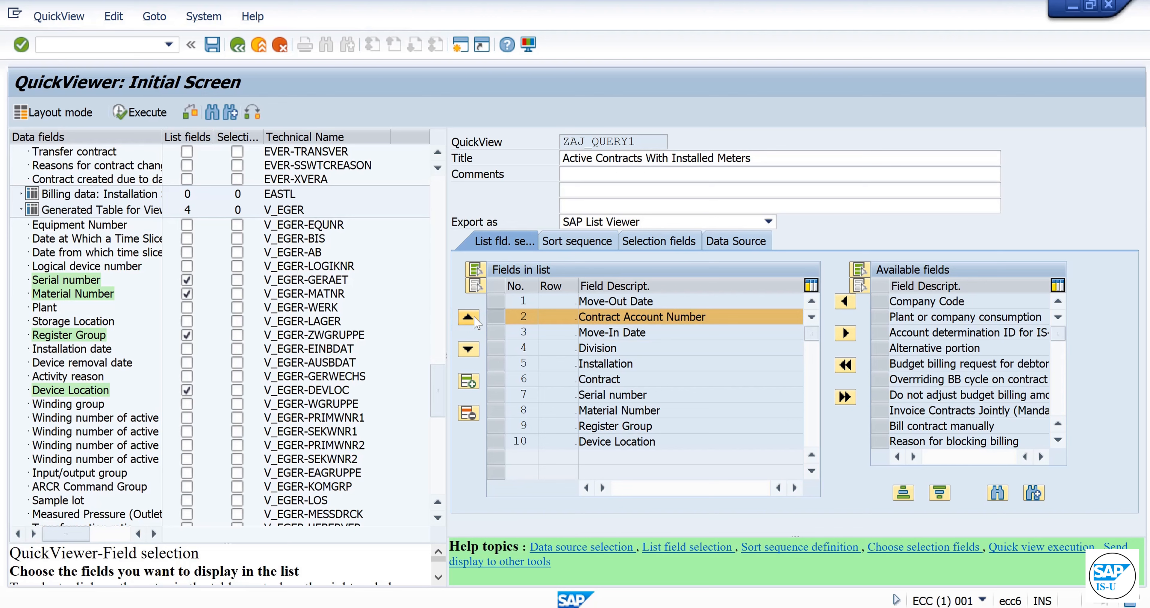
{"action": "left_click", "coordinate": [469, 318]}
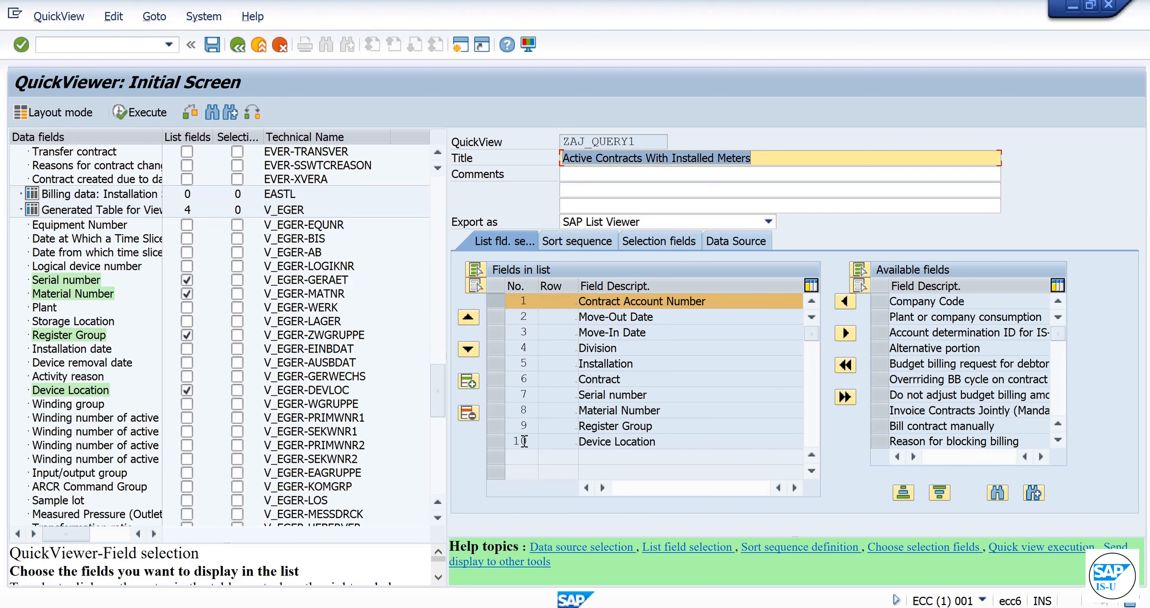
Move Contract up to second place in the list field order, directly below Contract Account Number
{"action": "left_click", "coordinate": [502, 379]}
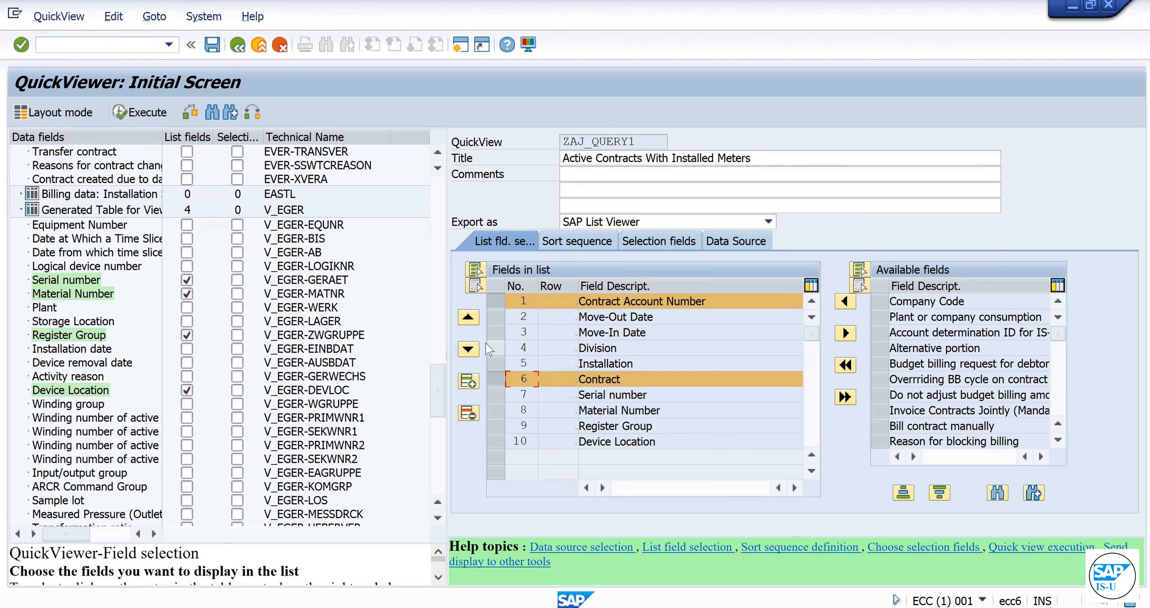
{"action": "left_click", "coordinate": [468, 317]}
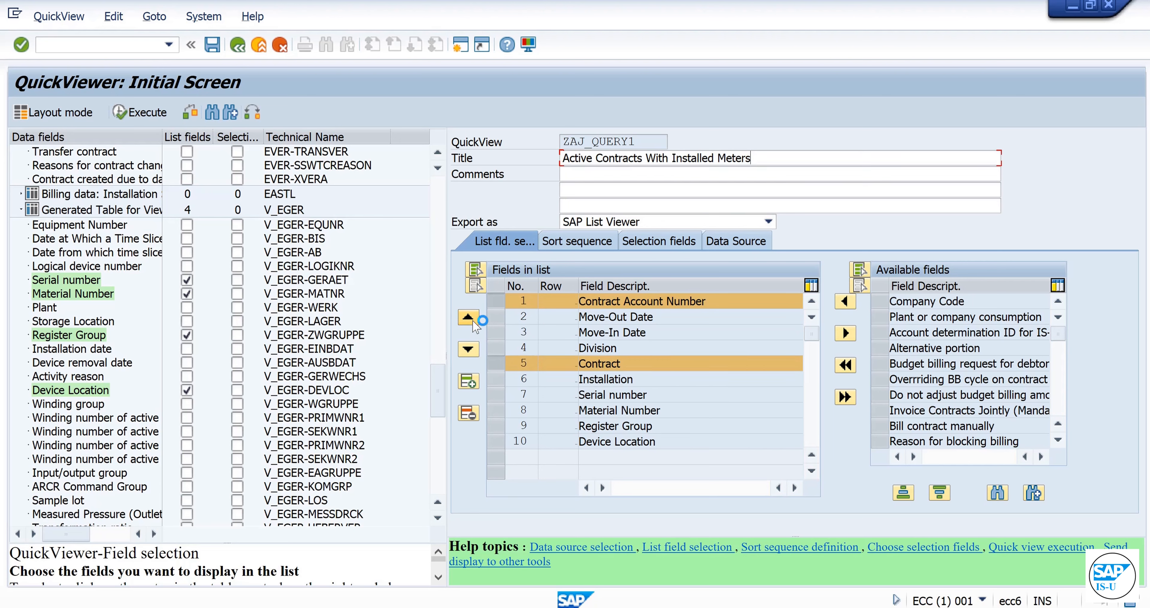
{"action": "left_click", "coordinate": [472, 321]}
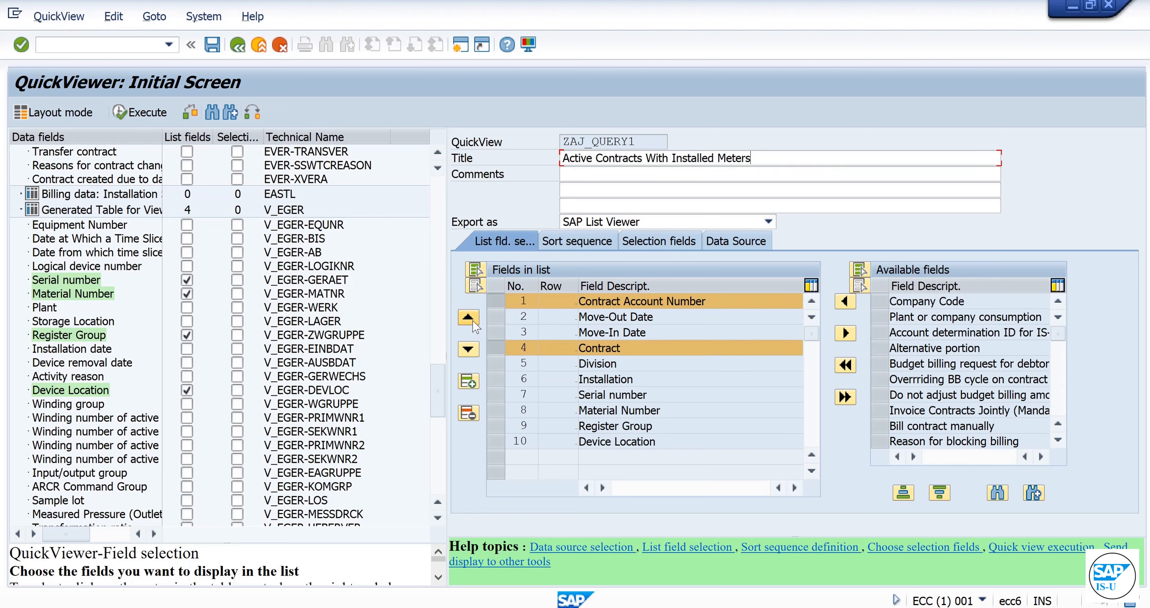
{"action": "left_click", "coordinate": [472, 320]}
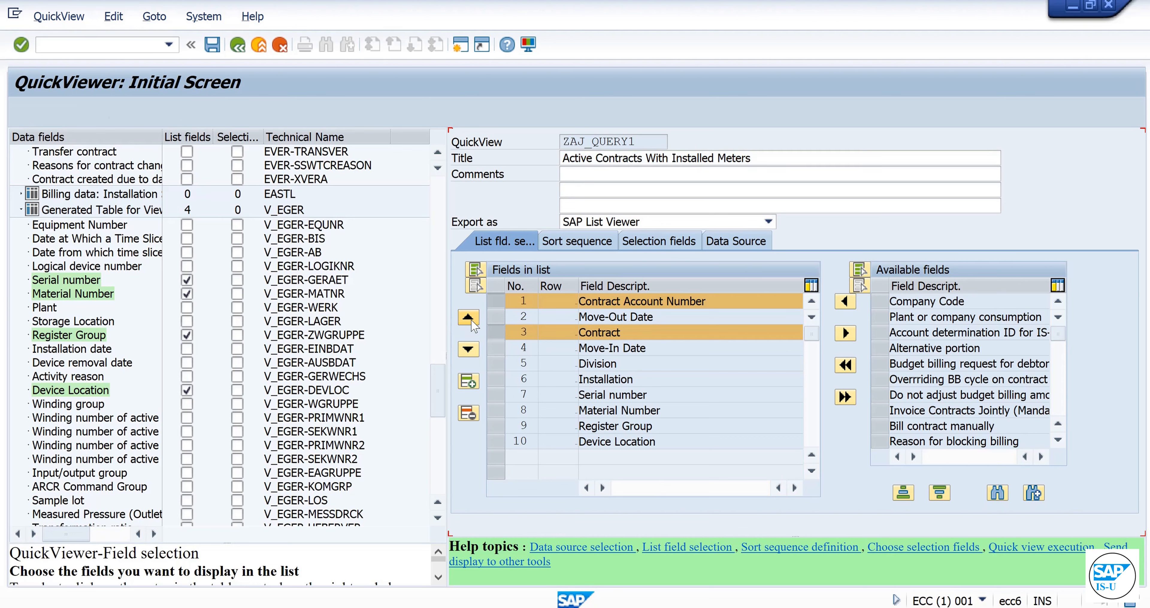
{"action": "left_click", "coordinate": [468, 318]}
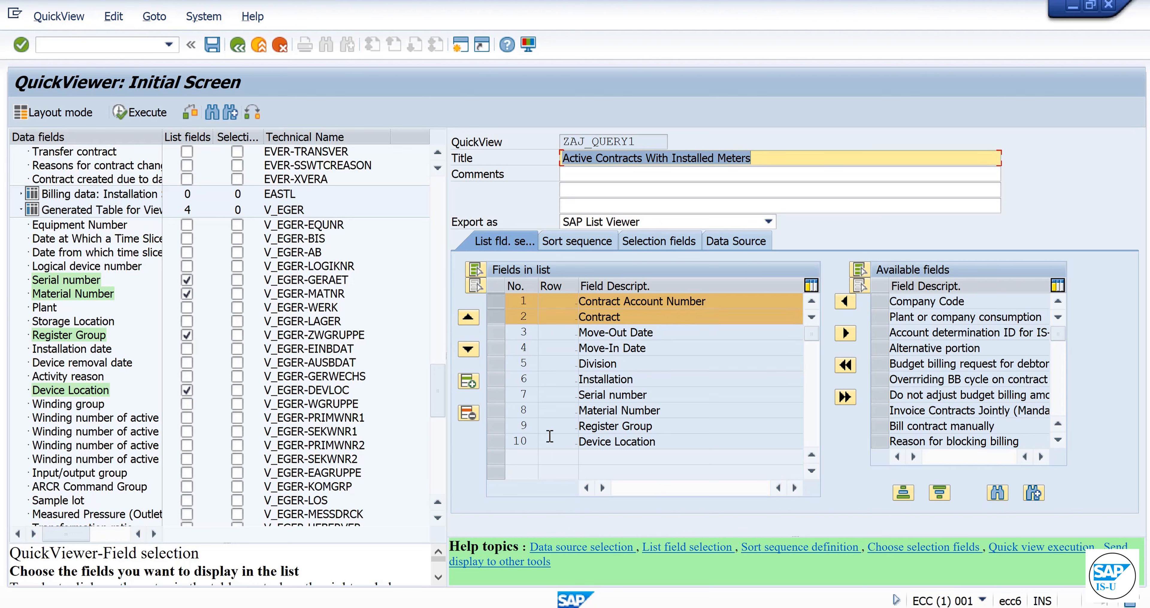
Clear the earlier row selection and move Installation up to third place in the list field order
{"action": "left_click", "coordinate": [493, 306]}
{"action": "left_click", "coordinate": [496, 378]}
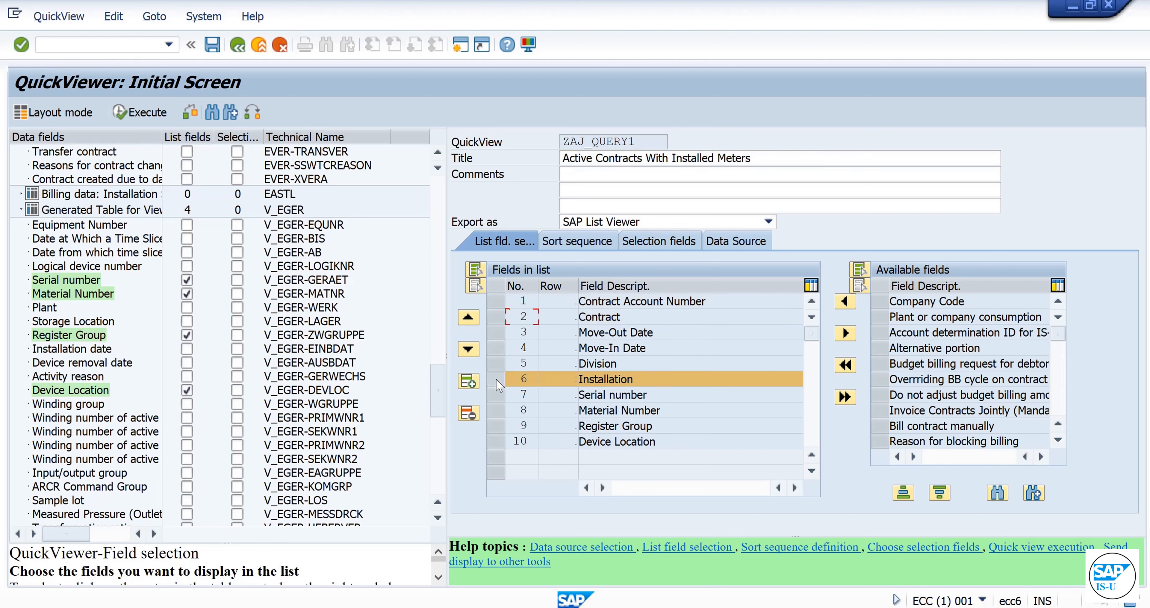
{"action": "left_click", "coordinate": [469, 319]}
{"action": "left_click", "coordinate": [468, 319]}
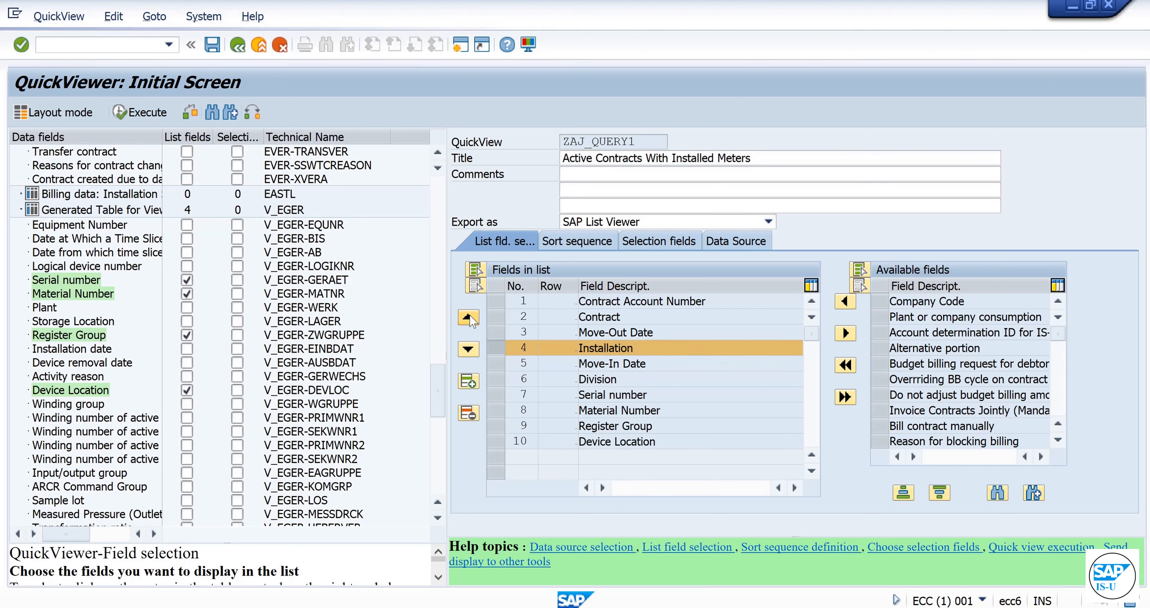
{"action": "left_click", "coordinate": [469, 319]}
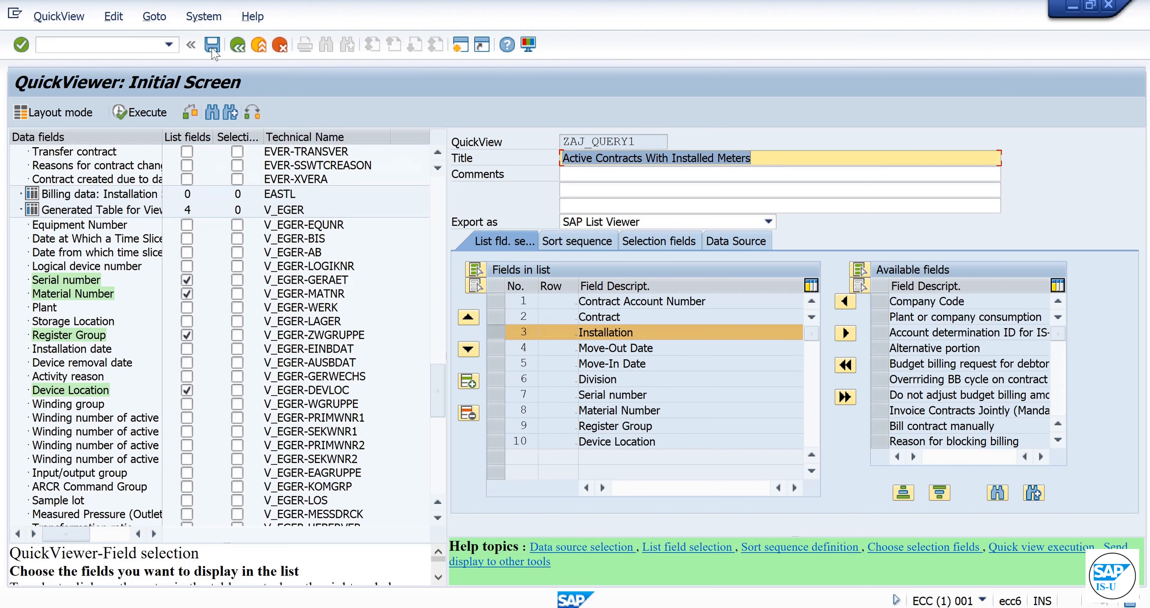
Check the selection fields once more, save the QuickView and execute it to reach its selection screen
{"action": "left_click", "coordinate": [647, 238]}
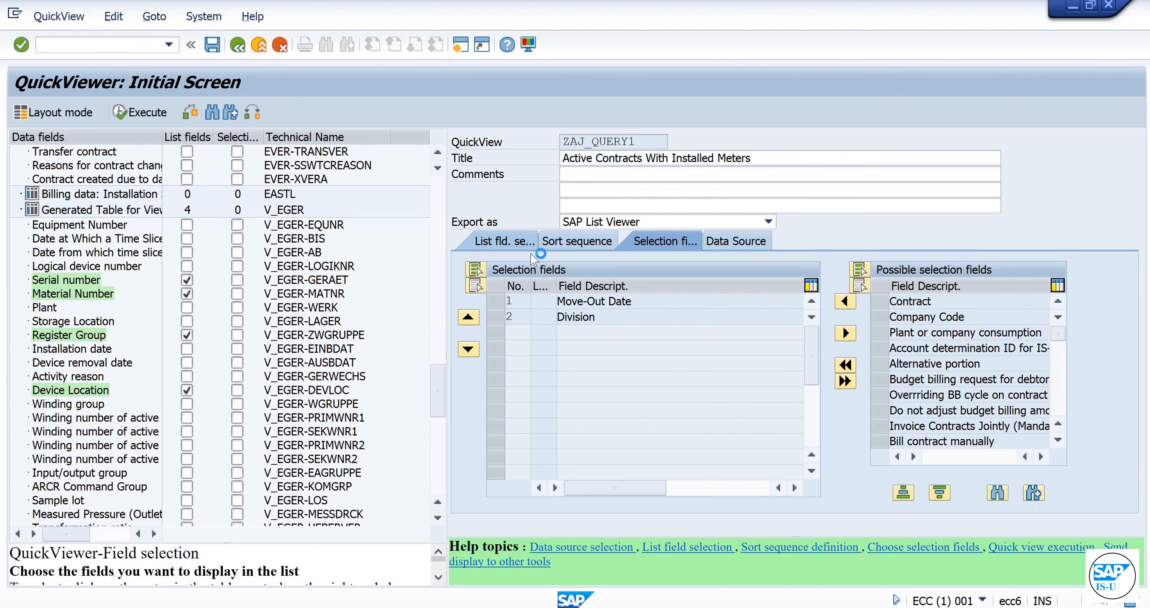
{"action": "left_click", "coordinate": [213, 46]}
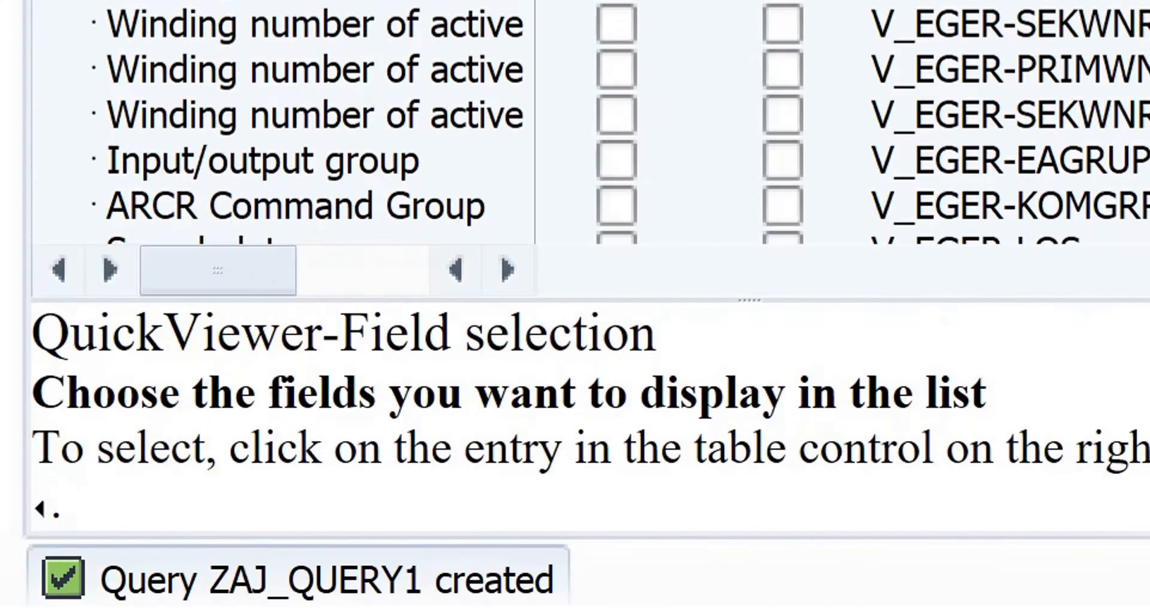
{"action": "left_click", "coordinate": [140, 113]}
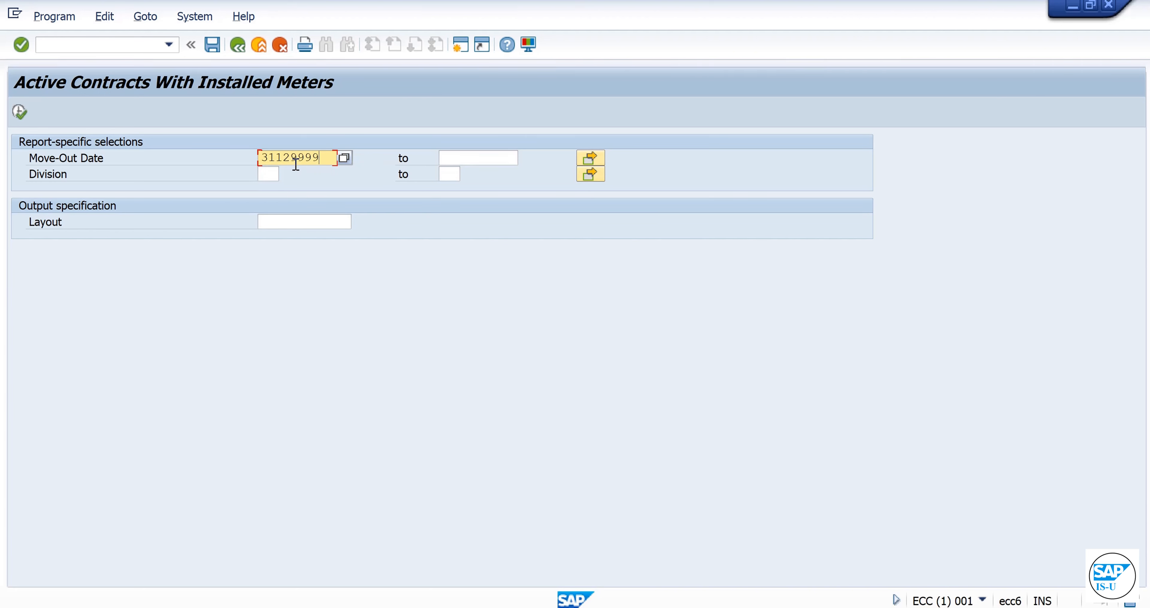
Restrict the report to move-out date 31.12.9999 and division 01 Electricity, and execute it
{"action": "key", "text": "Return"}
{"action": "left_click", "coordinate": [272, 174]}
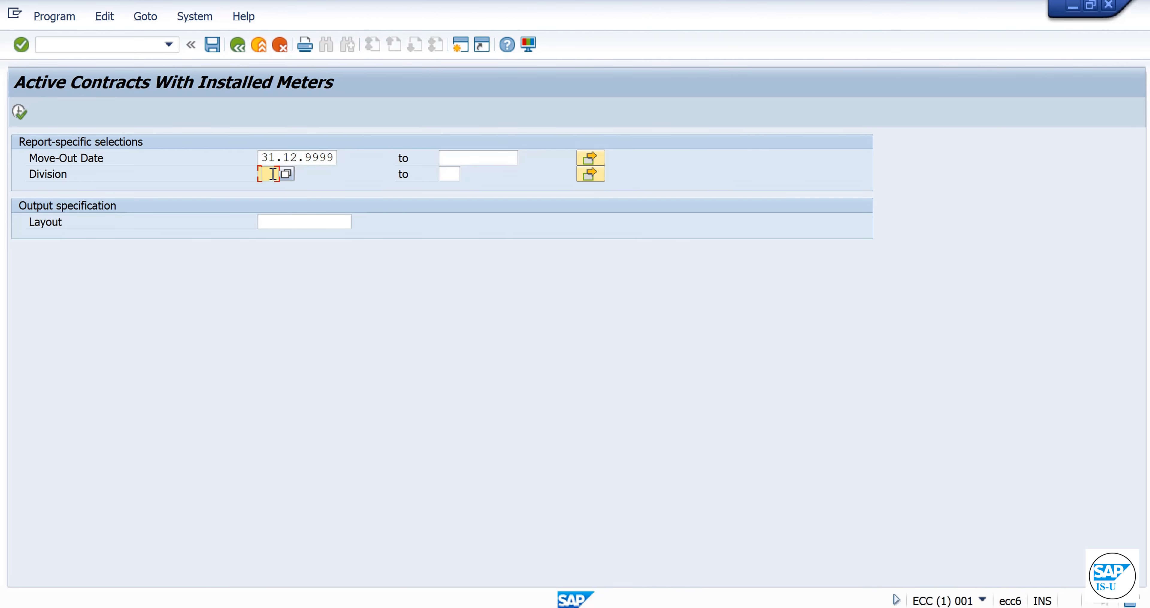
{"action": "left_click", "coordinate": [286, 174]}
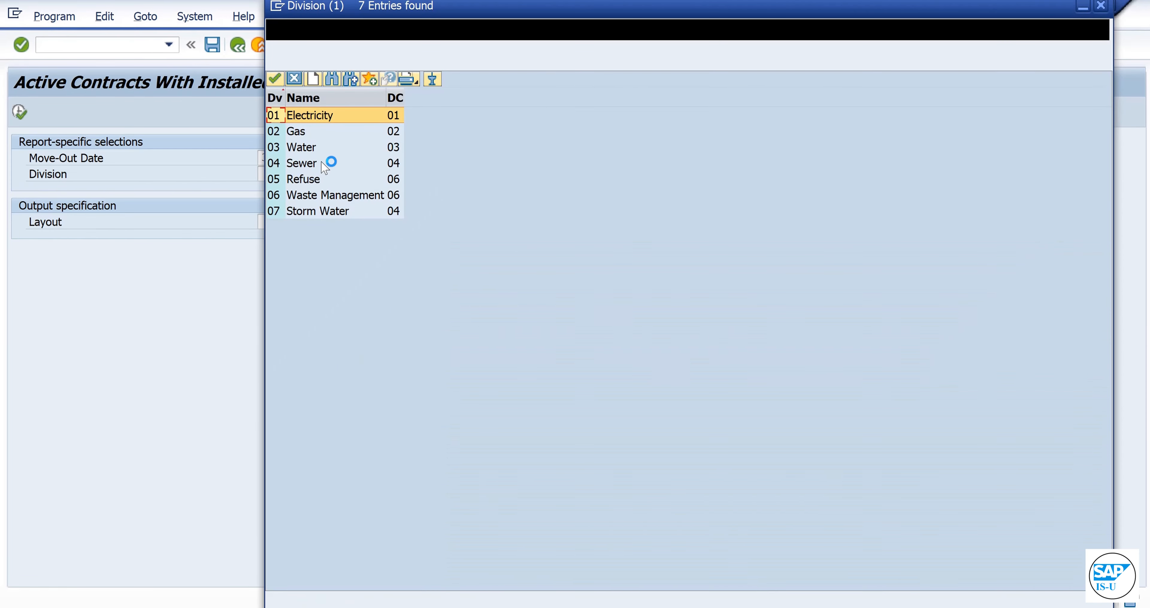
{"action": "left_click", "coordinate": [316, 118]}
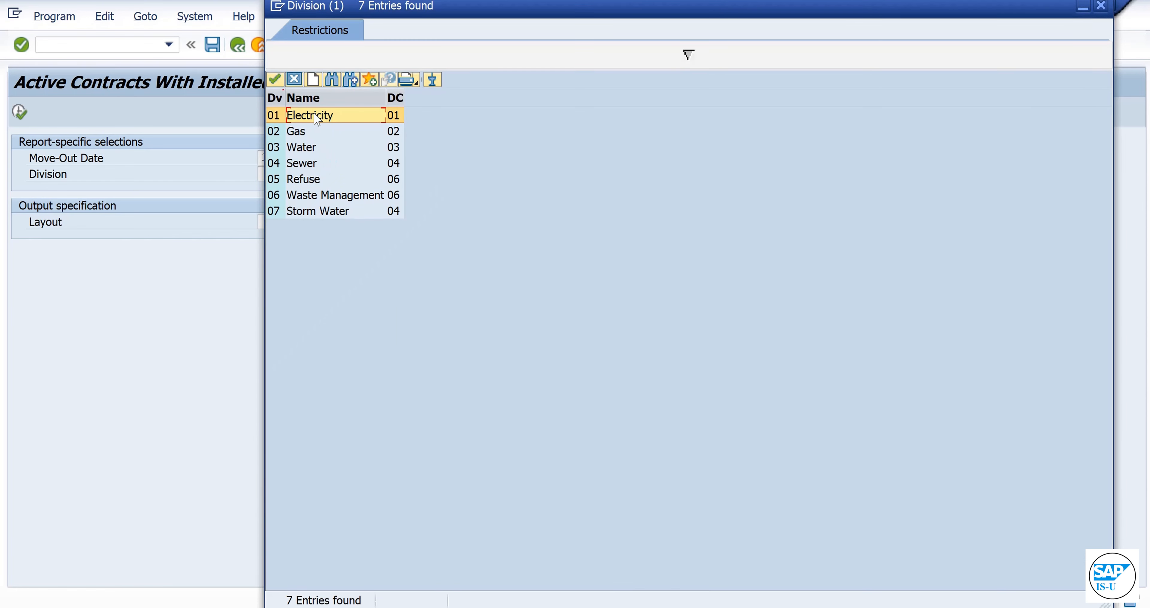
{"action": "double_click", "coordinate": [315, 117]}
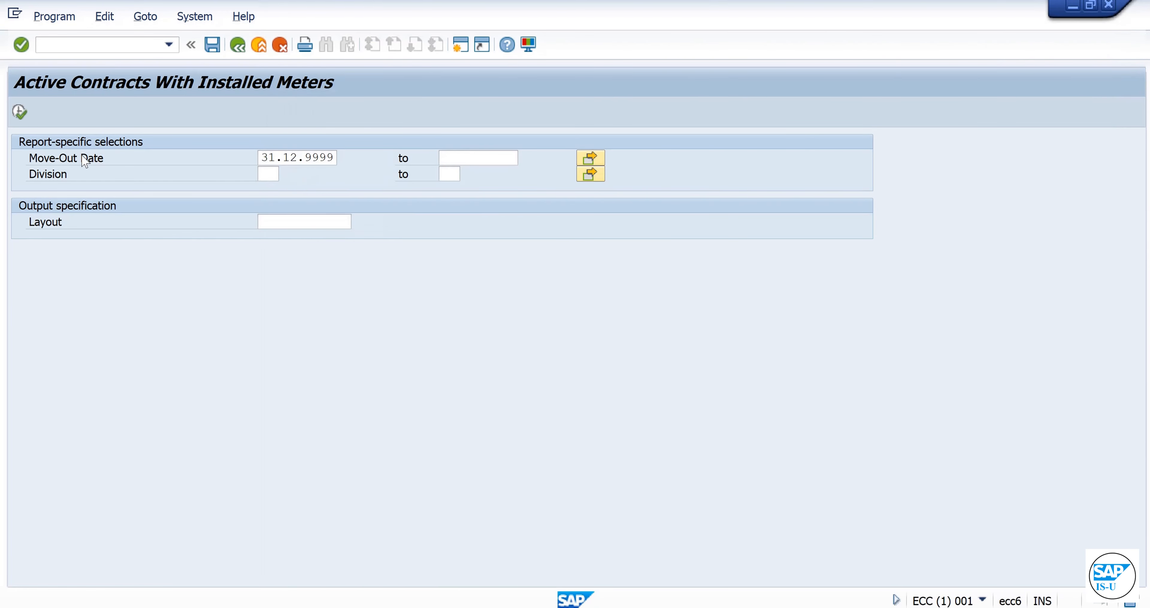
{"action": "left_click", "coordinate": [20, 111]}
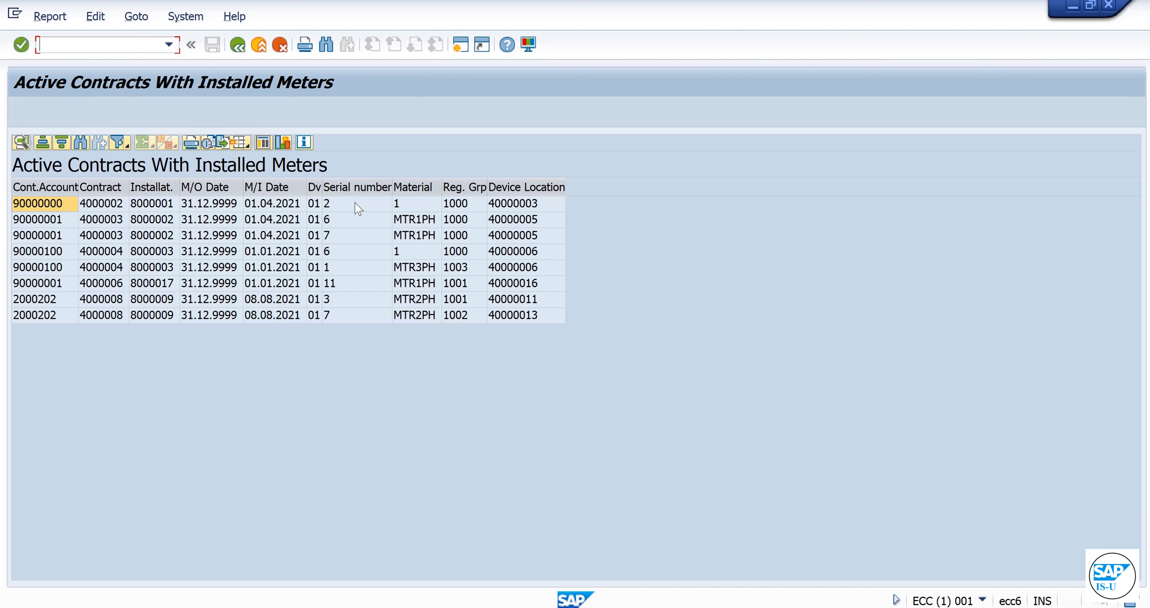
Leave the report output and its selection screen, and restart the QuickViewer transaction at its initial screen
{"action": "left_click", "coordinate": [238, 47]}
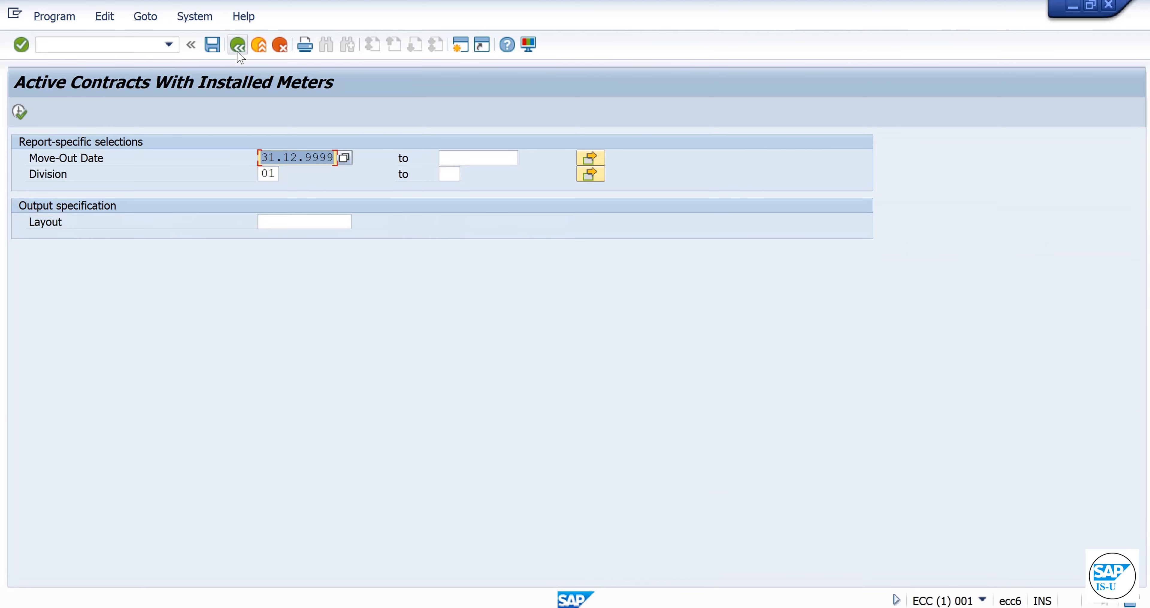
{"action": "left_click", "coordinate": [238, 47]}
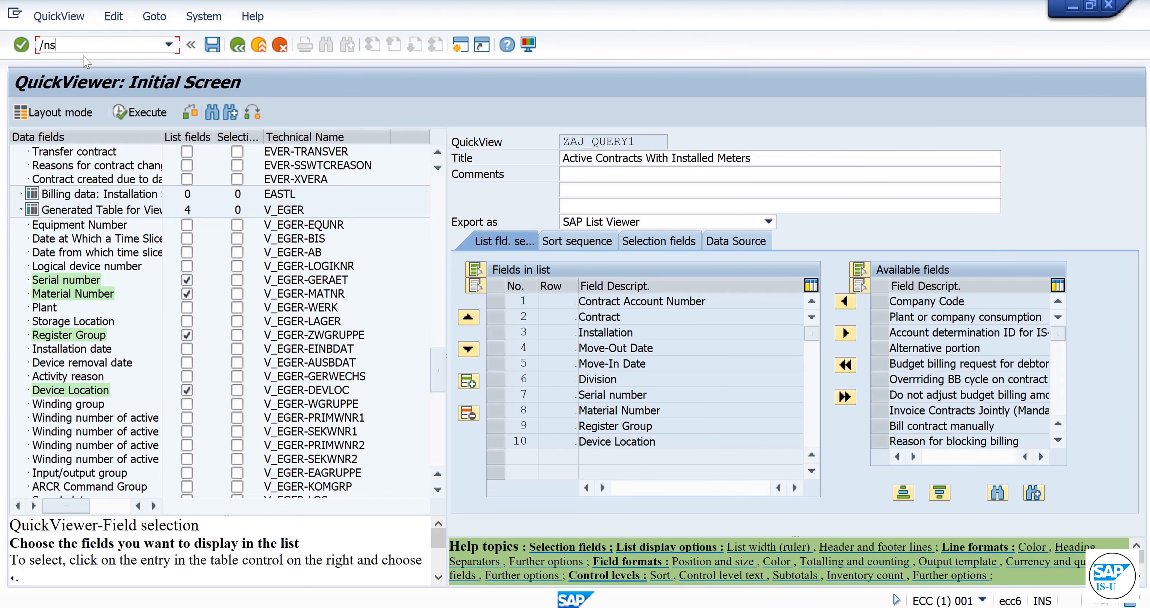
{"action": "type", "text": "/nsq"}
{"action": "key", "text": "Return"}
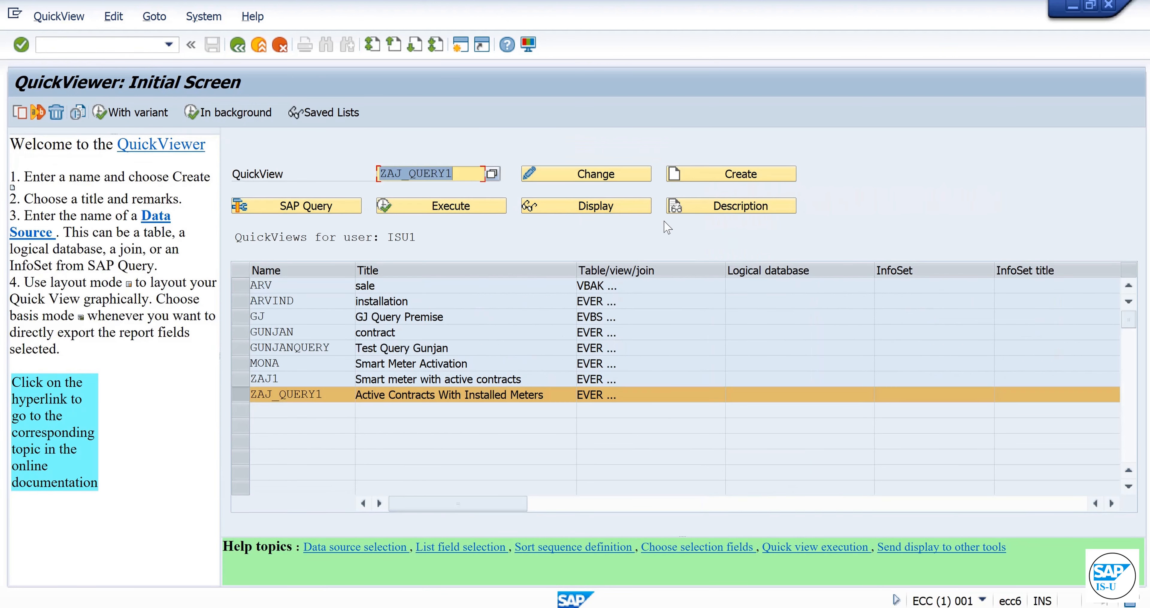
Open QuickView ZAJ_QUERY1 for changes, switch it to basis mode and display the table join of its data source
{"action": "left_click", "coordinate": [594, 176]}
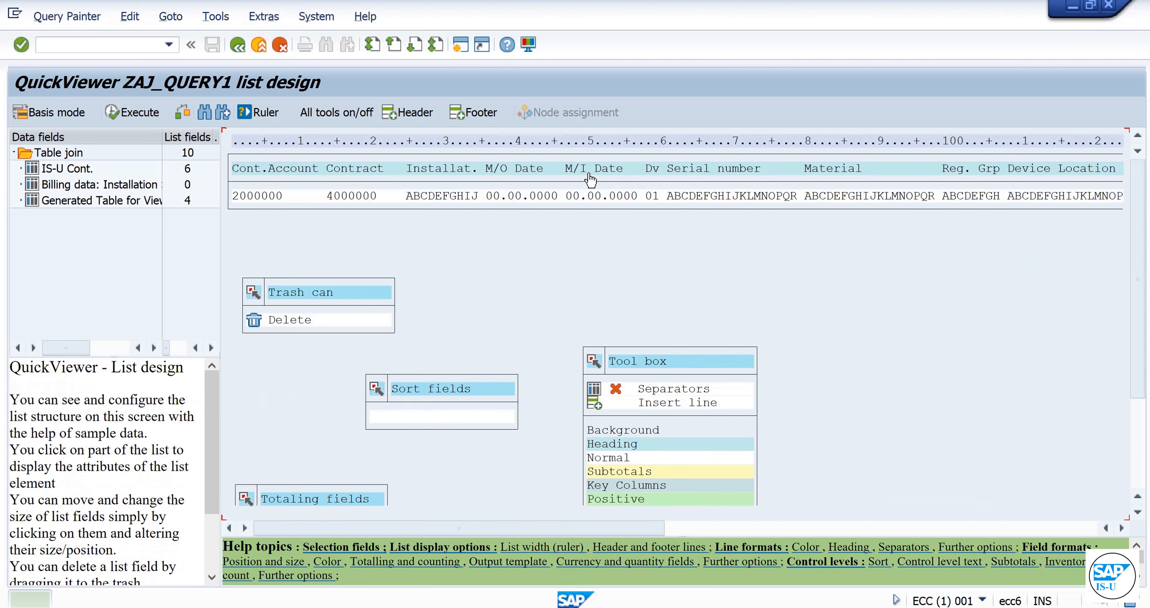
{"action": "left_click", "coordinate": [20, 169]}
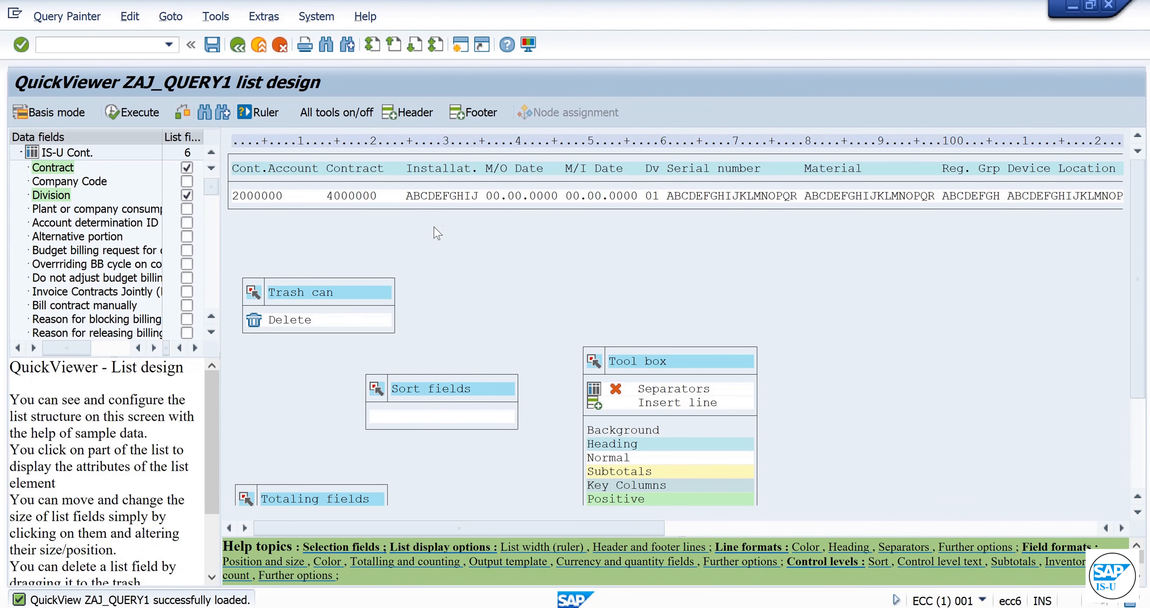
{"action": "left_click", "coordinate": [40, 106]}
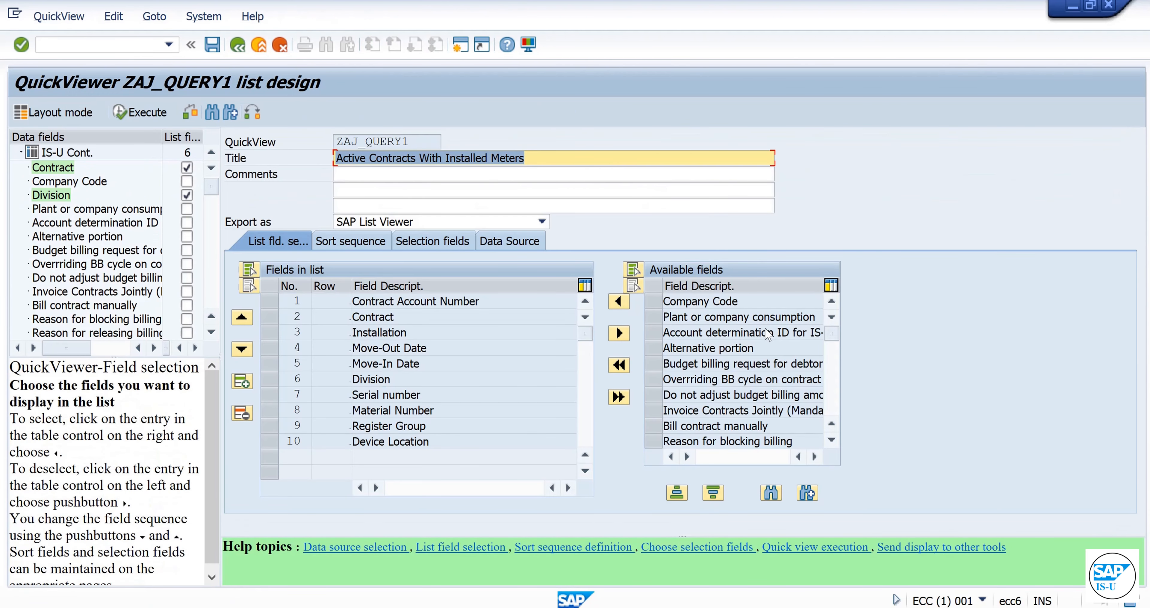
{"action": "left_click", "coordinate": [516, 245]}
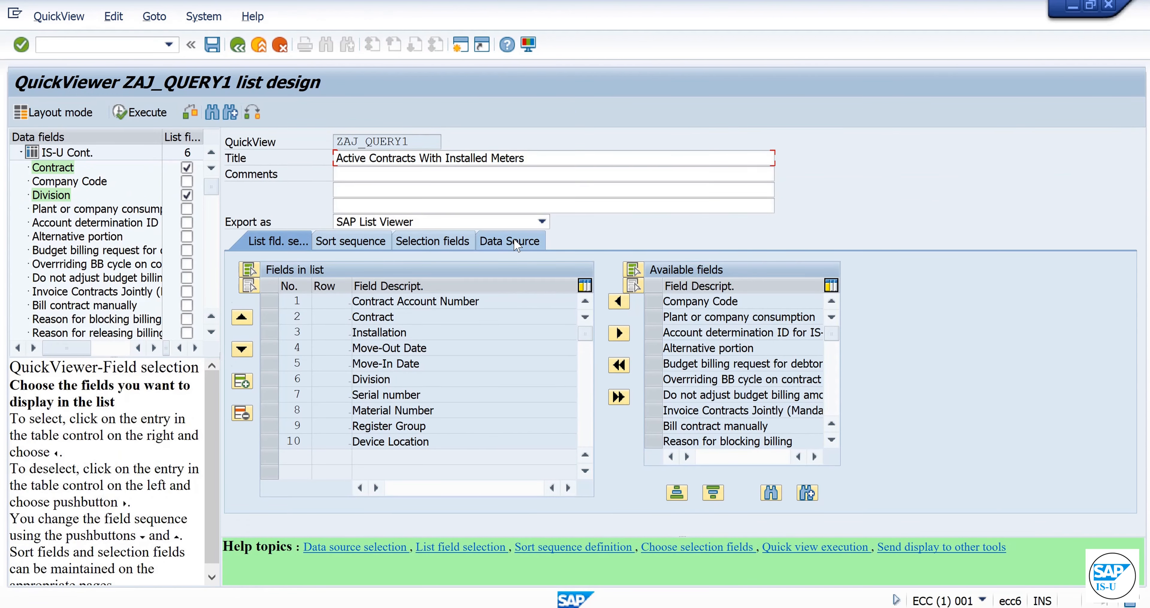
{"action": "left_click", "coordinate": [351, 335]}
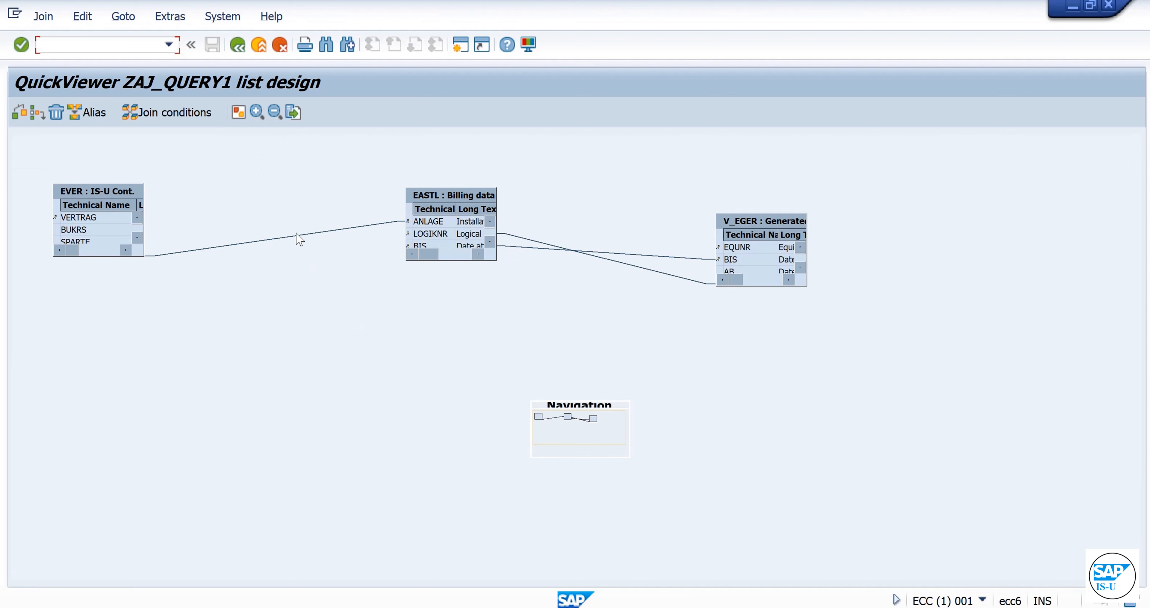
Delete the join link between EASTL and the BIS field of V_EGER
{"action": "left_click", "coordinate": [620, 266]}
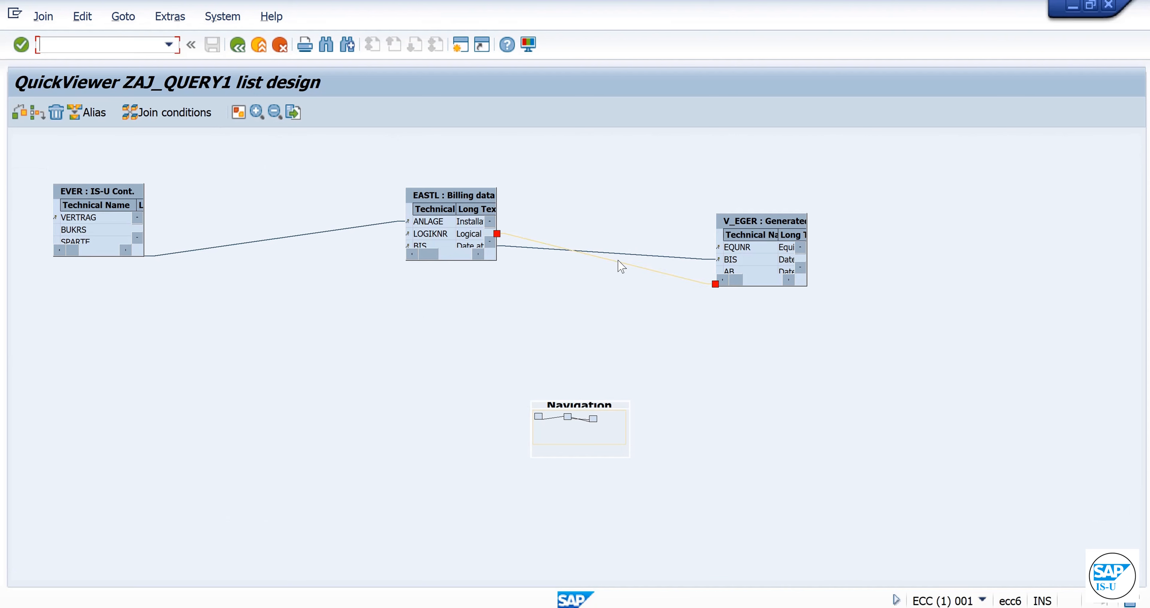
{"action": "left_click", "coordinate": [637, 254]}
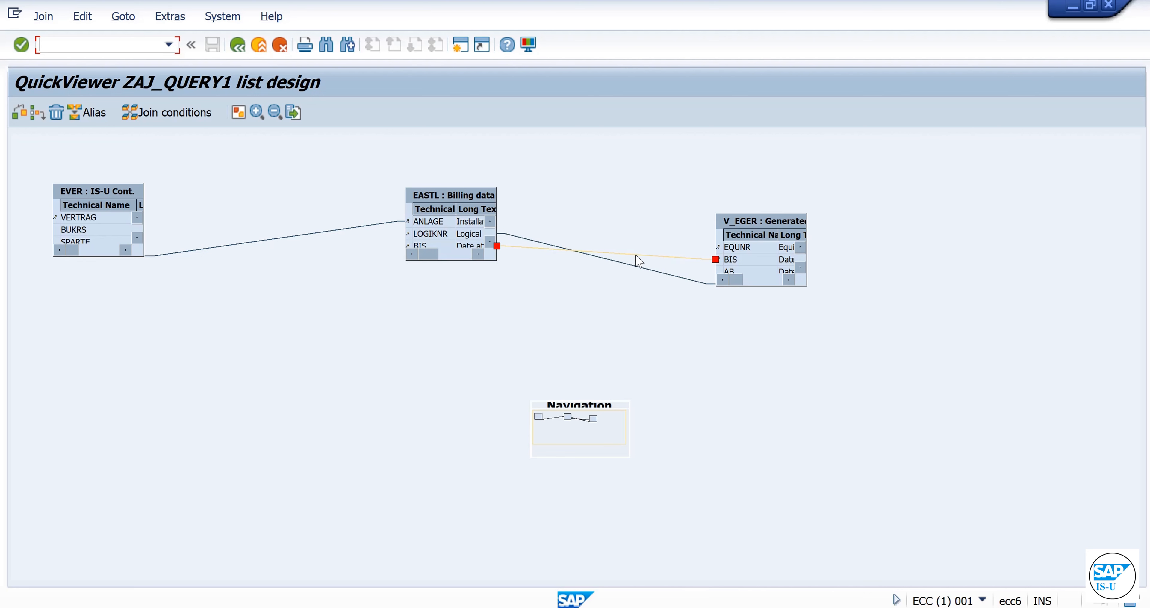
{"action": "right_click", "coordinate": [634, 256]}
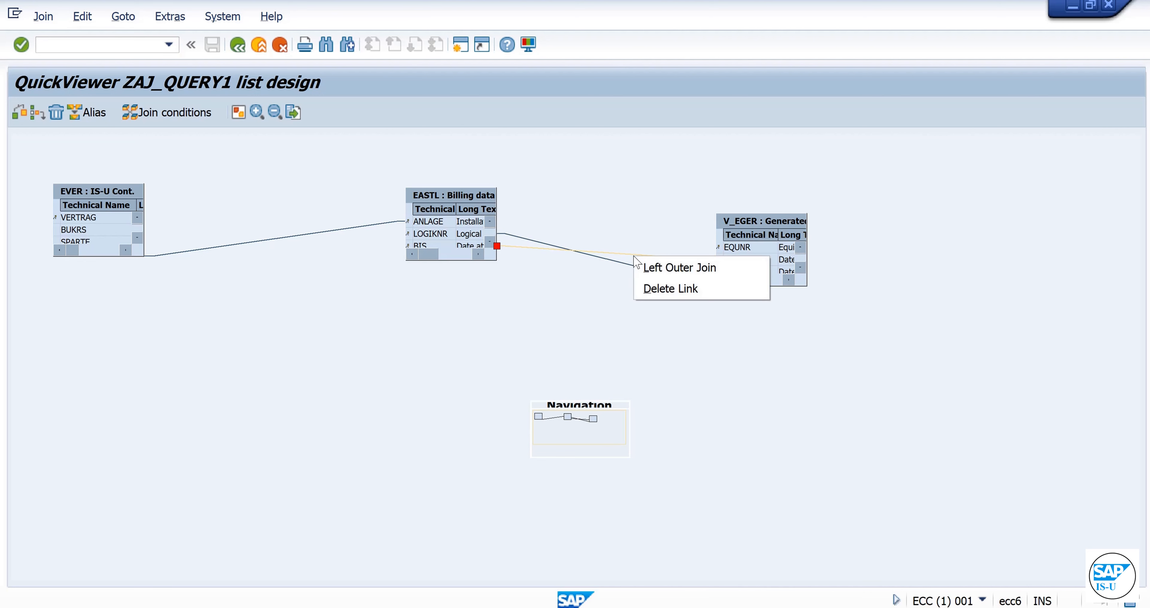
{"action": "left_click", "coordinate": [659, 290]}
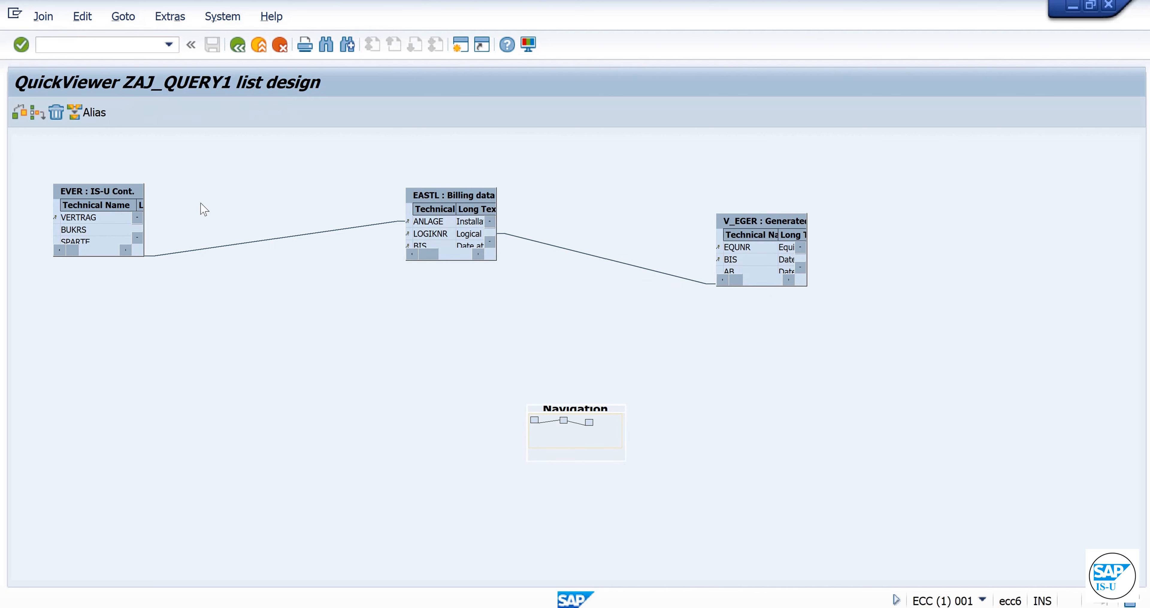
Add a join condition between tables EVER and EASTL that links EVER to the BIS field of EASTL
{"action": "left_click", "coordinate": [225, 246]}
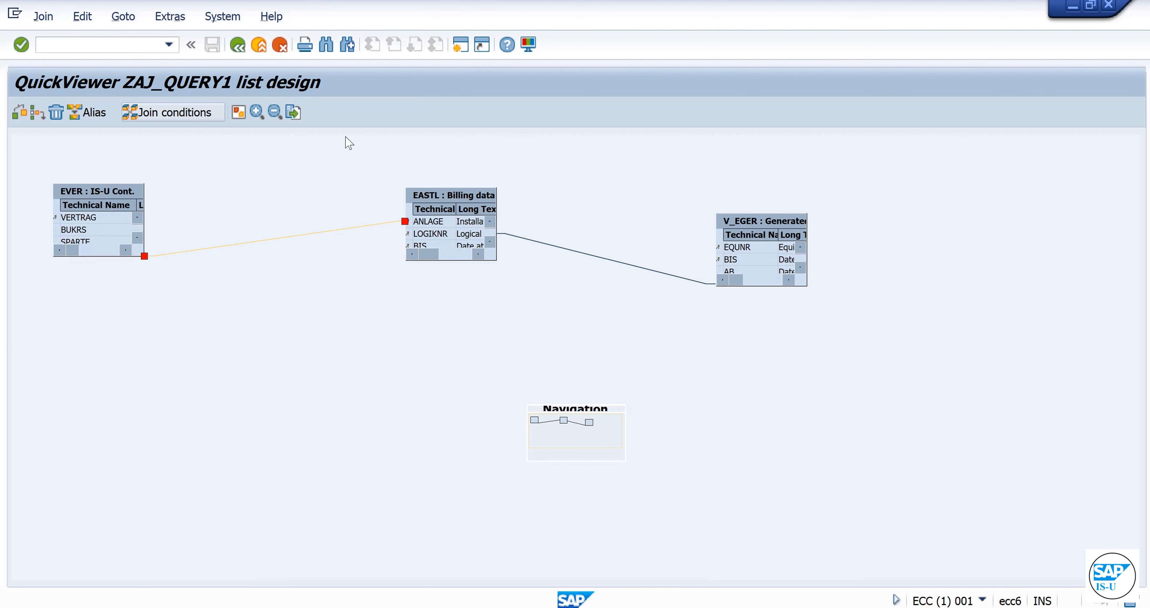
{"action": "left_click", "coordinate": [183, 115]}
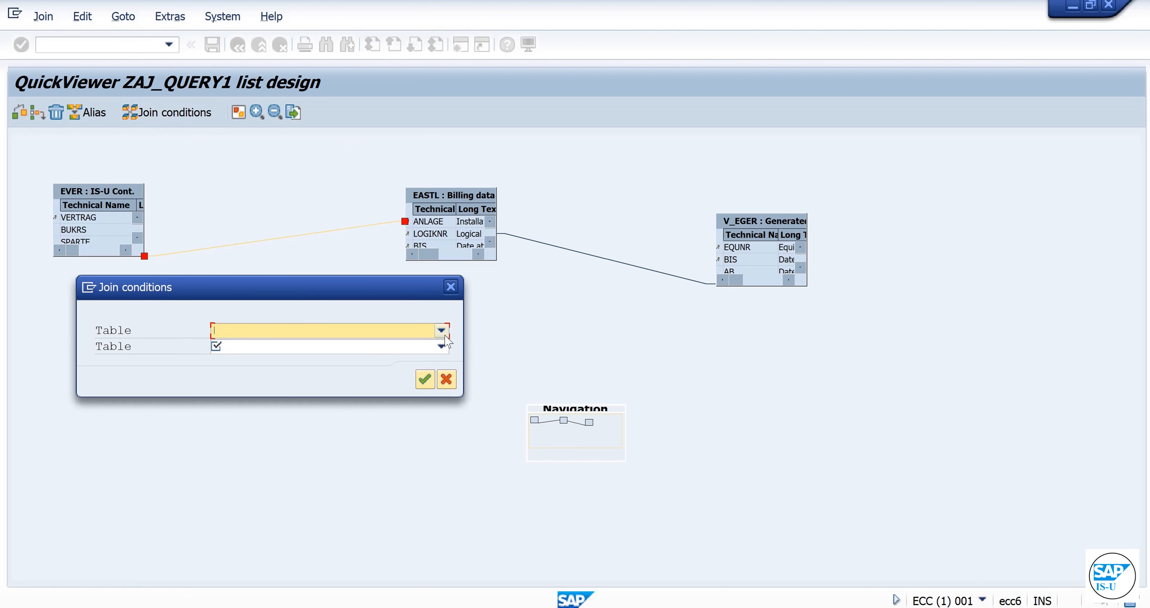
{"action": "left_click", "coordinate": [443, 333]}
{"action": "left_click", "coordinate": [306, 346]}
{"action": "left_click", "coordinate": [441, 347]}
{"action": "left_click", "coordinate": [305, 380]}
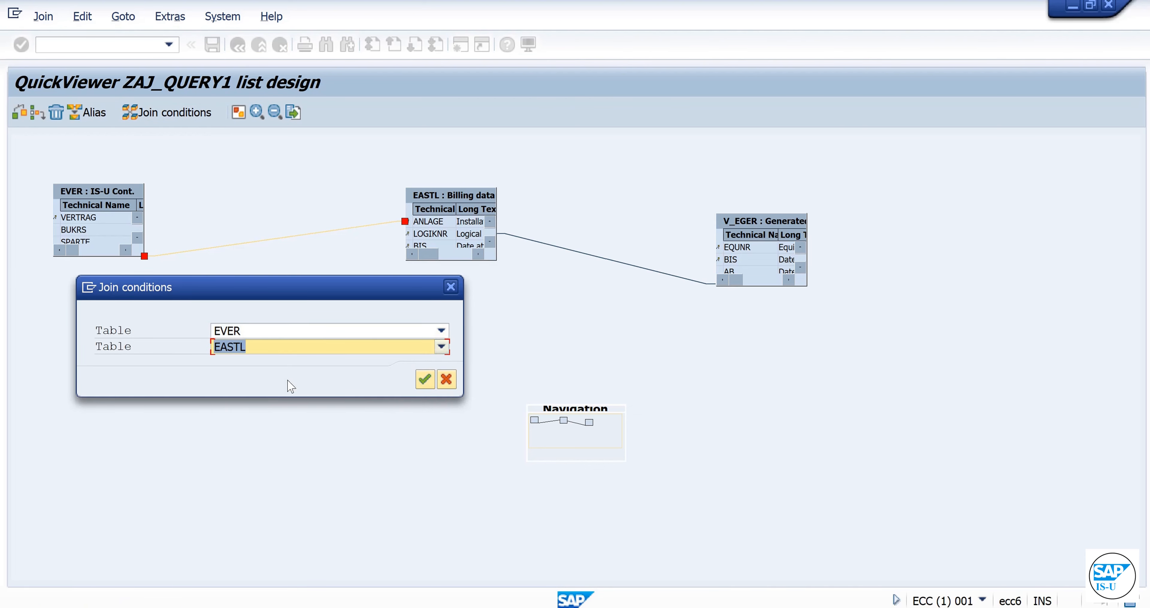
{"action": "left_click", "coordinate": [422, 381]}
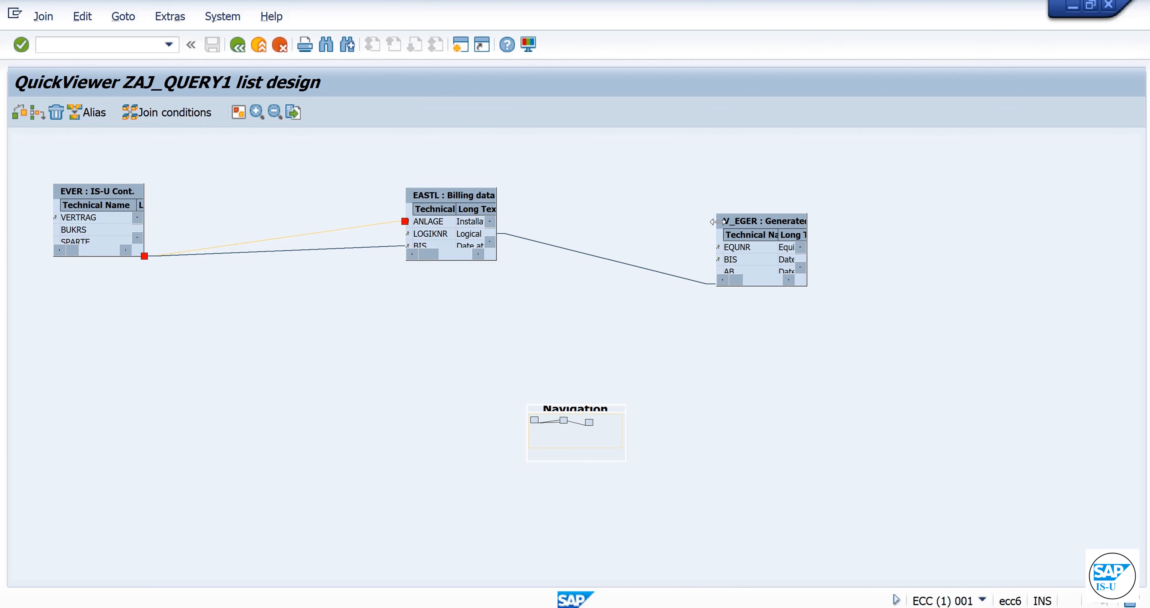
{"action": "left_click", "coordinate": [769, 218]}
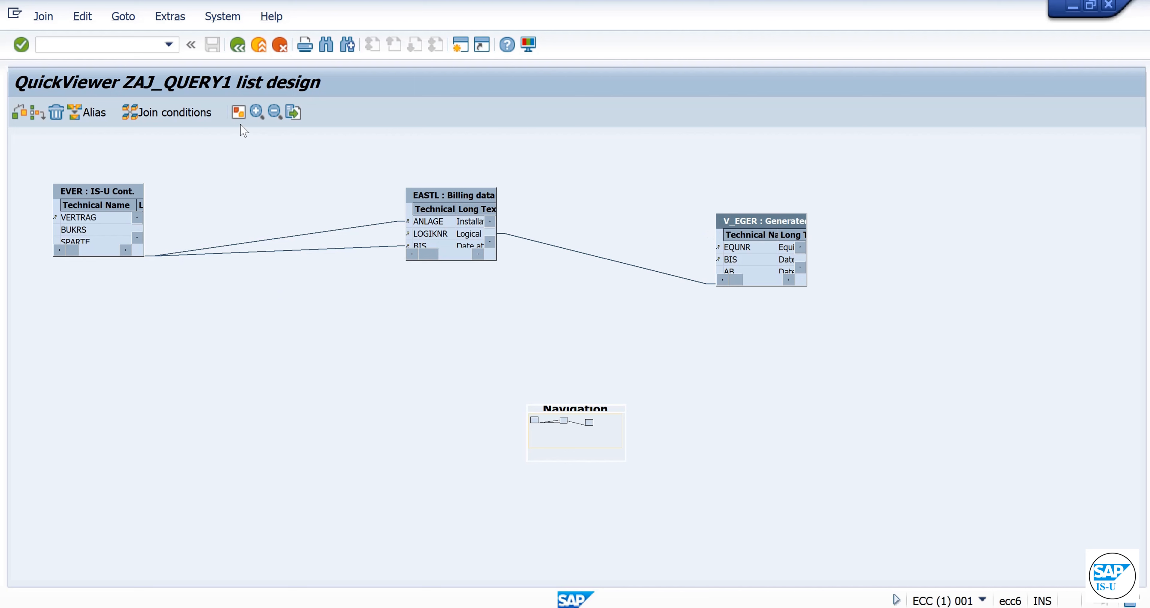